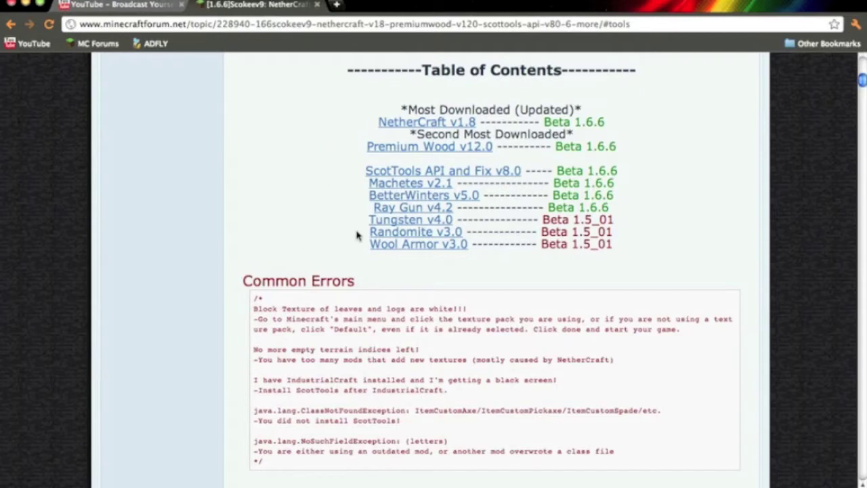
Jump to the thread's ScotTools API and Fix v8.0 section and skim it.
{"action": "left_click", "coordinate": [416, 172]}
{"action": "scroll", "coordinate": [202, 327], "scroll_direction": "down", "scroll_amount": 5}
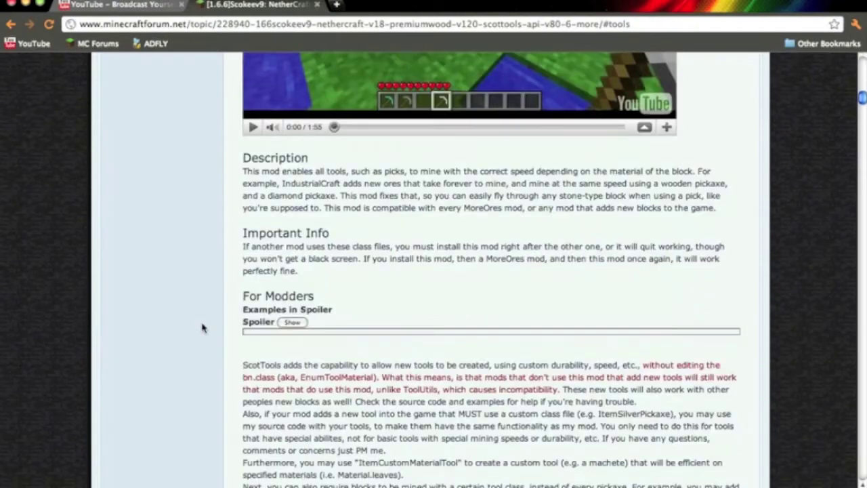
{"action": "scroll", "coordinate": [216, 293], "scroll_direction": "down", "scroll_amount": 3}
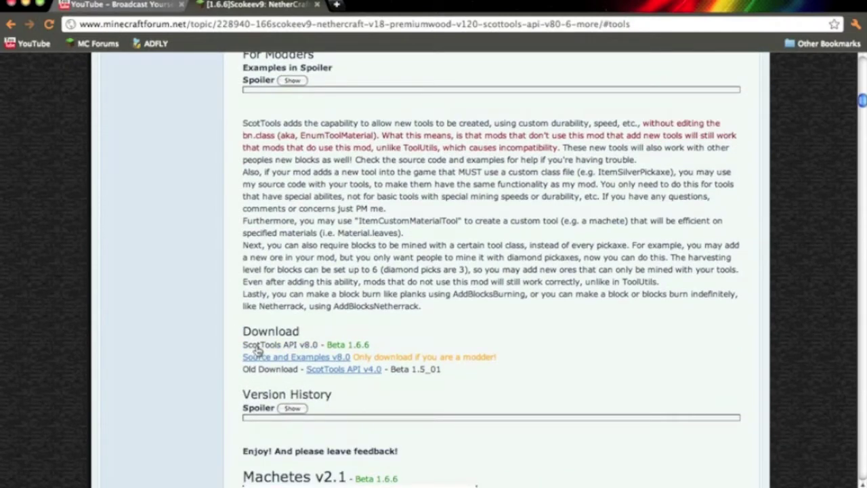
{"action": "scroll", "coordinate": [215, 341], "scroll_direction": "up", "scroll_amount": 15}
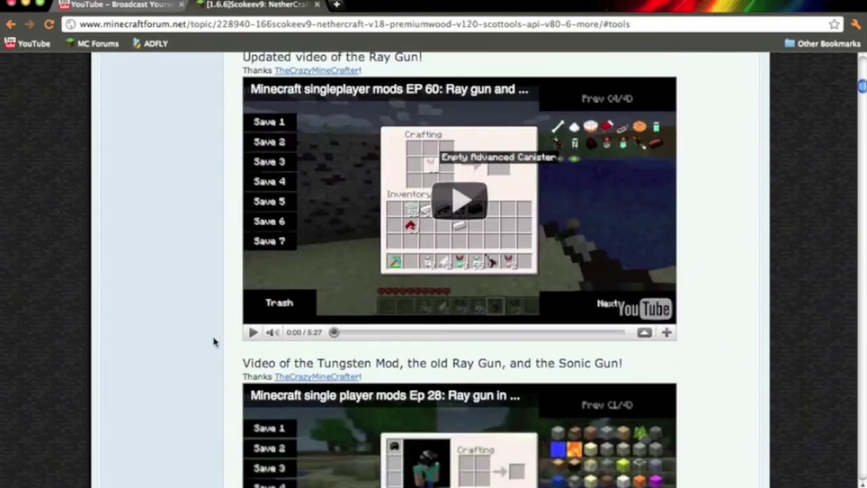
{"action": "scroll", "coordinate": [215, 340], "scroll_direction": "up", "scroll_amount": 3}
{"action": "scroll", "coordinate": [215, 341], "scroll_direction": "down", "scroll_amount": 3}
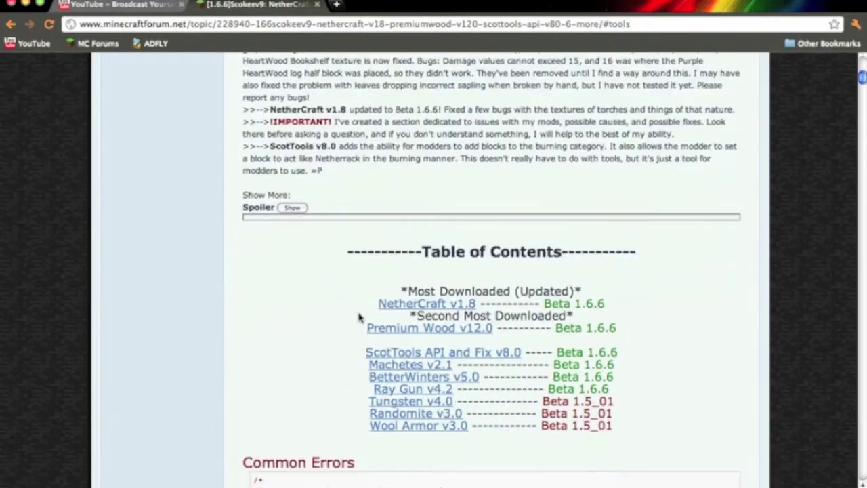
Jump to the NetherCraft v1.8 section and review its Downloads and Compatible Mods.
{"action": "left_click", "coordinate": [396, 306]}
{"action": "scroll", "coordinate": [184, 320], "scroll_direction": "down", "scroll_amount": 20}
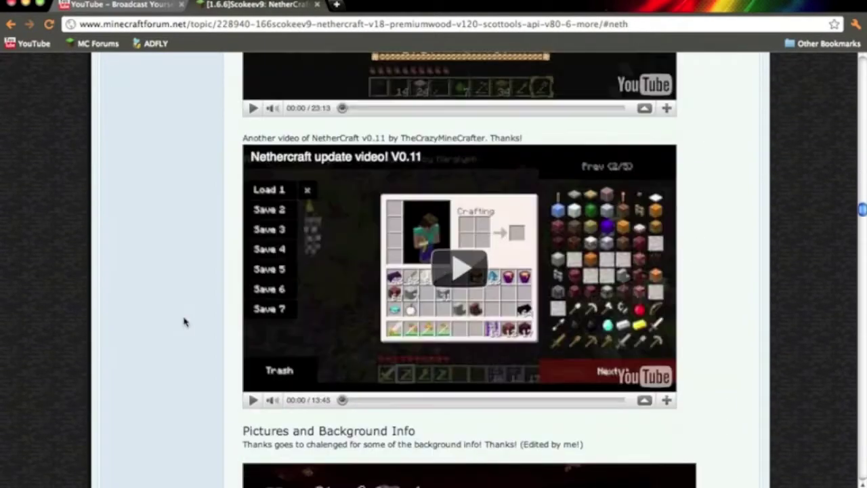
{"action": "scroll", "coordinate": [183, 322], "scroll_direction": "down", "scroll_amount": 20}
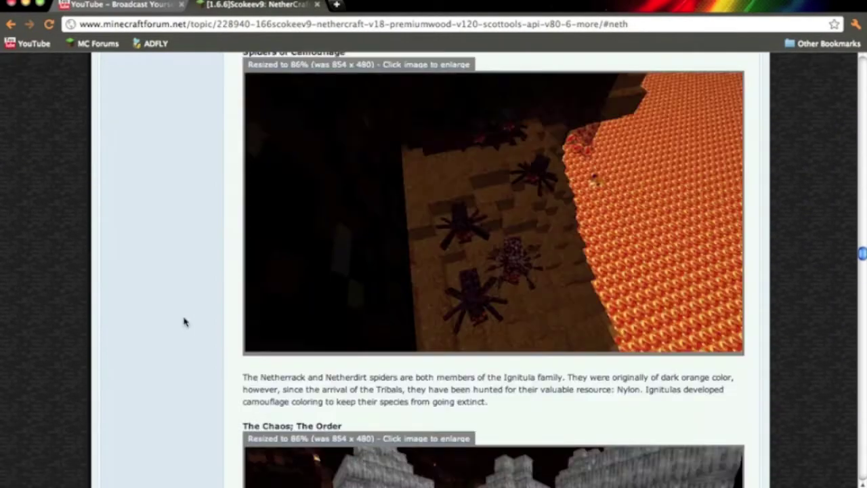
{"action": "scroll", "coordinate": [184, 321], "scroll_direction": "down", "scroll_amount": 20}
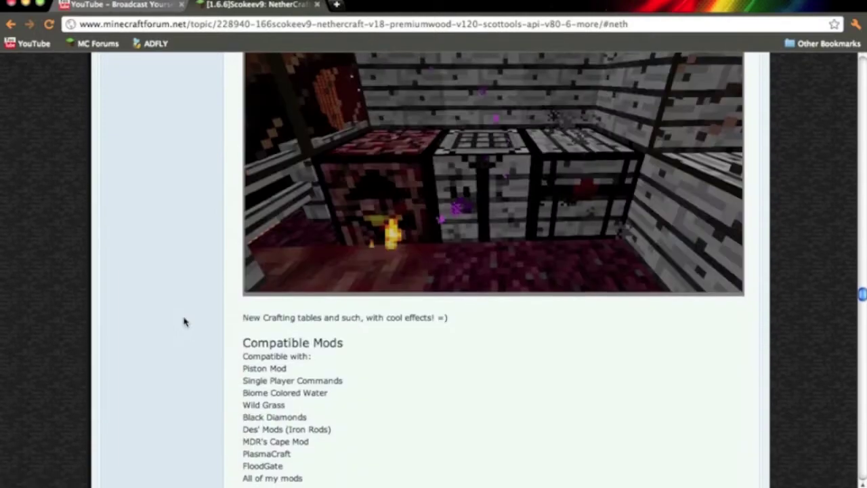
{"action": "scroll", "coordinate": [184, 322], "scroll_direction": "down", "scroll_amount": 15}
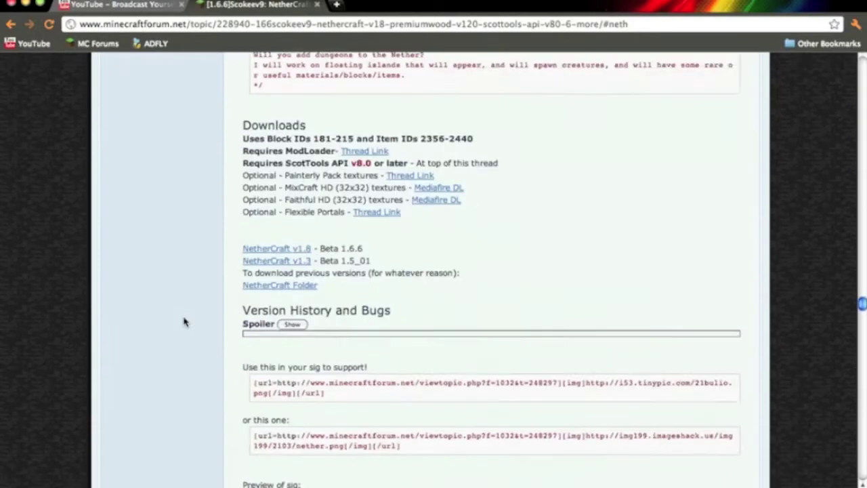
{"action": "scroll", "coordinate": [243, 166], "scroll_direction": "up", "scroll_amount": 2}
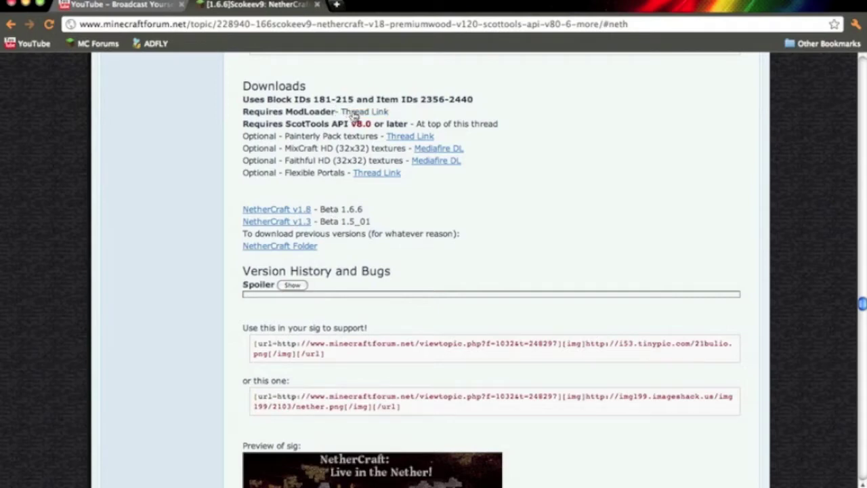
{"action": "scroll", "coordinate": [208, 122], "scroll_direction": "up", "scroll_amount": 10}
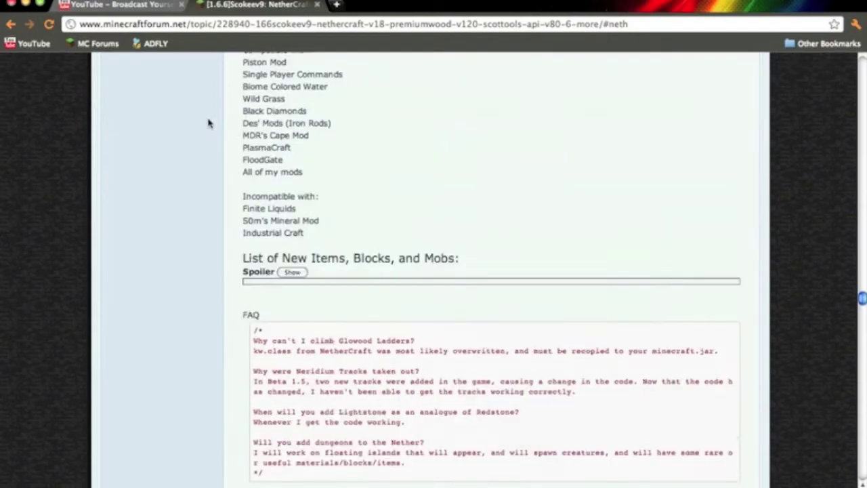
Highlight the compatible and incompatible mod lists, then scroll back to the tool screenshots.
{"action": "left_click_drag", "start_coordinate": [242, 95], "coordinate": [340, 216]}
{"action": "left_click", "coordinate": [340, 217]}
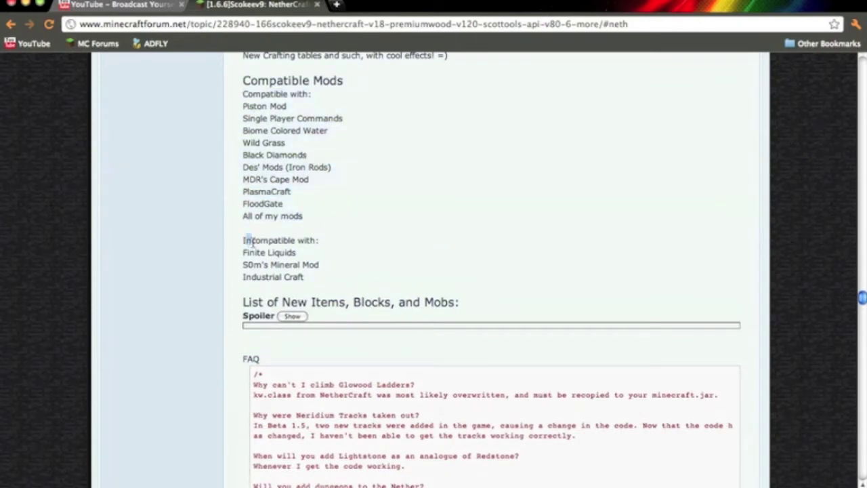
{"action": "left_click_drag", "start_coordinate": [250, 240], "coordinate": [315, 253]}
{"action": "left_click", "coordinate": [315, 254]}
{"action": "scroll", "coordinate": [263, 286], "scroll_direction": "up", "scroll_amount": 7}
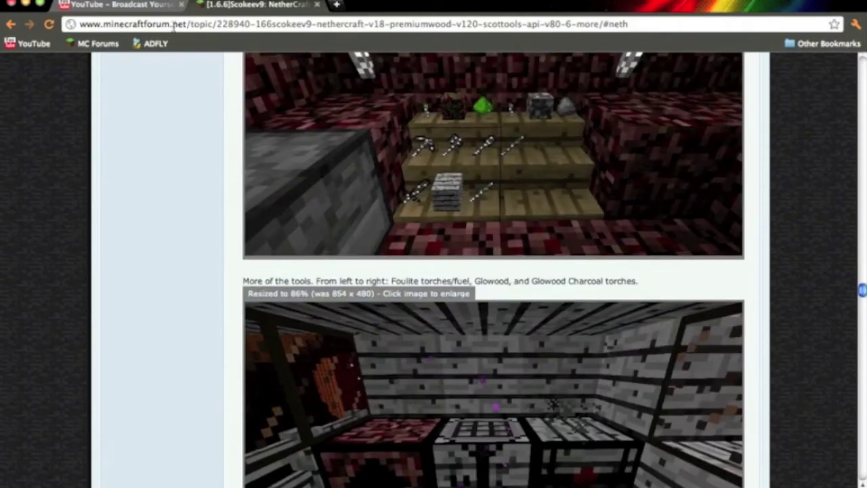
Minimize Chrome and open a new Finder window at the home folder.
{"action": "left_click", "coordinate": [27, 4]}
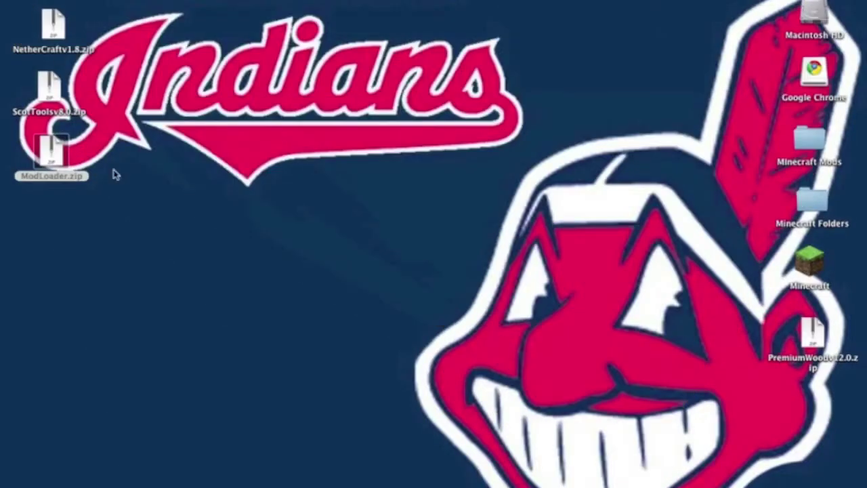
{"action": "mouse_move", "coordinate": [178, 475]}
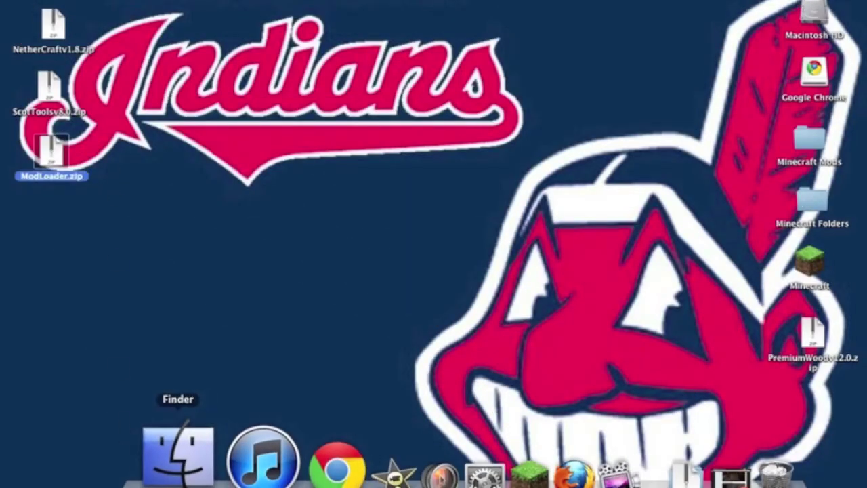
{"action": "left_click", "coordinate": [178, 454]}
{"action": "left_click", "coordinate": [352, 191]}
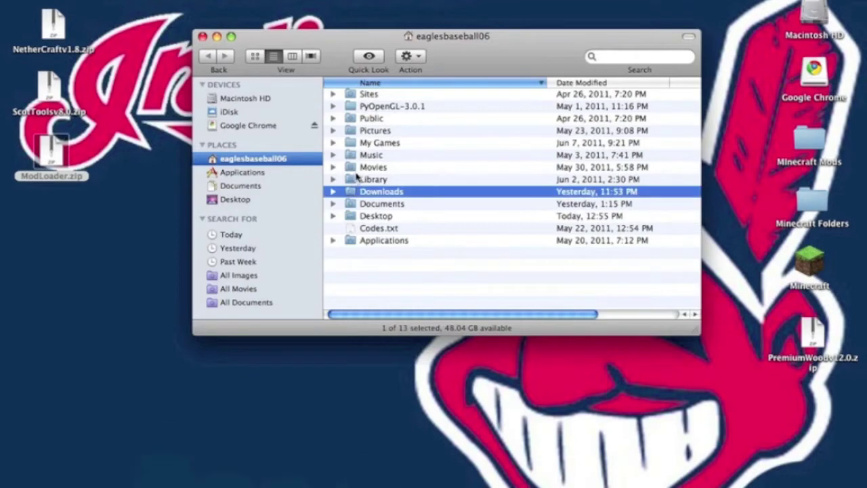
{"action": "double_click", "coordinate": [355, 171]}
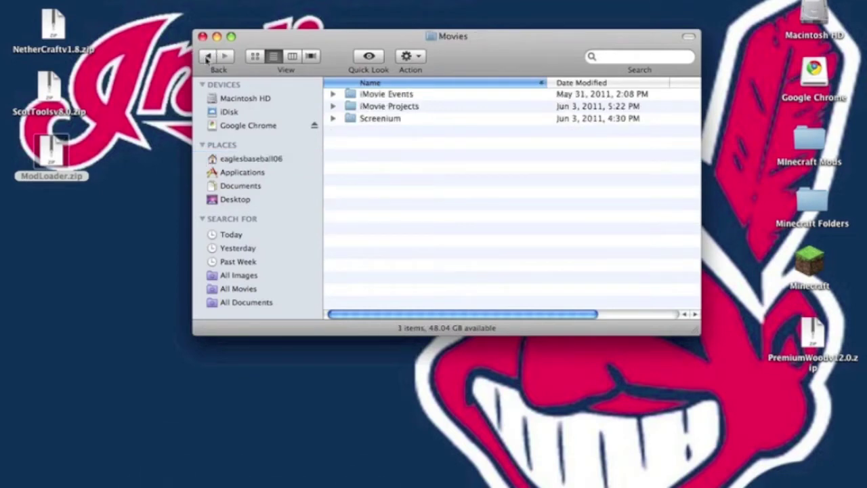
{"action": "left_click", "coordinate": [208, 58]}
Navigate to Library > Application Support > minecraft > bin.
{"action": "double_click", "coordinate": [375, 190]}
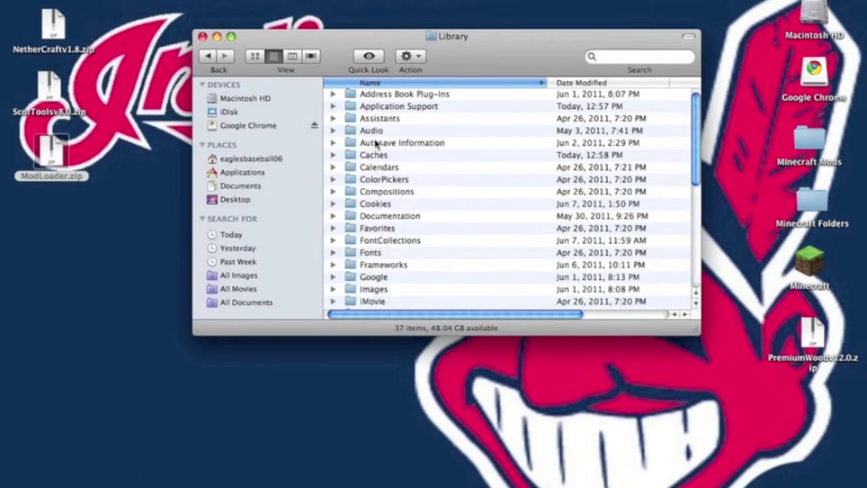
{"action": "double_click", "coordinate": [390, 108]}
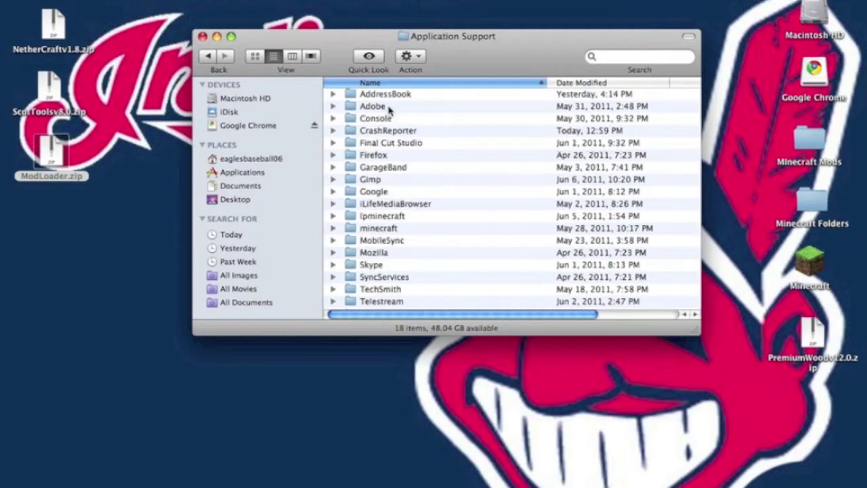
{"action": "double_click", "coordinate": [378, 229]}
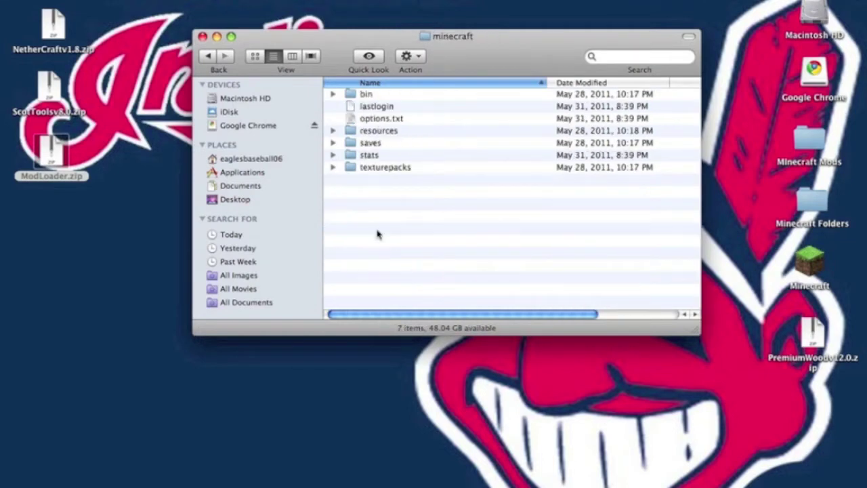
{"action": "double_click", "coordinate": [367, 95]}
Compress minecraft.jar into minecraft.jar.zip and extract that archive.
{"action": "right_click", "coordinate": [380, 143]}
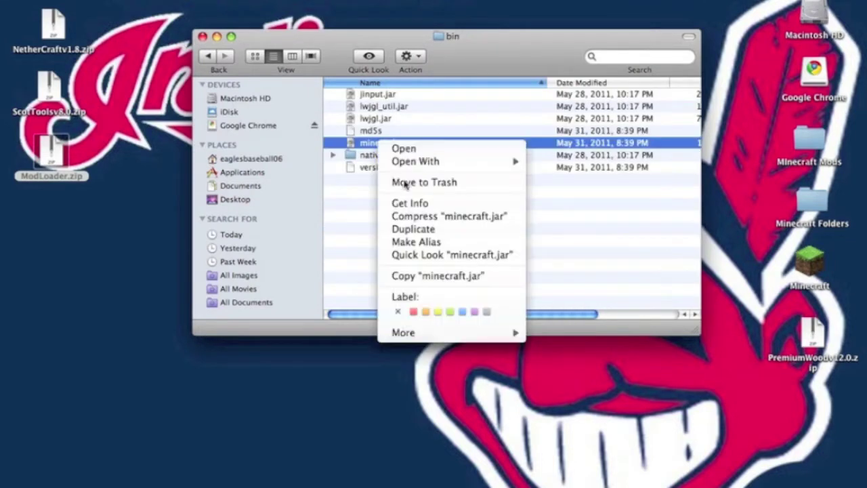
{"action": "left_click", "coordinate": [408, 217]}
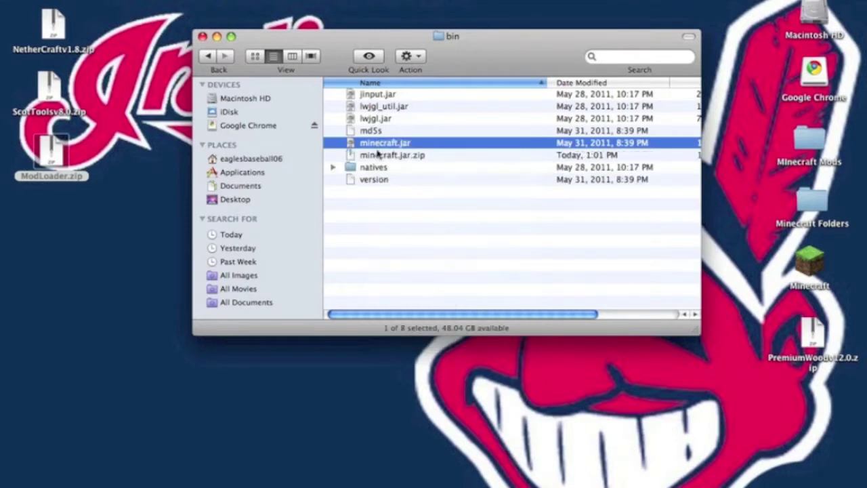
{"action": "double_click", "coordinate": [380, 155]}
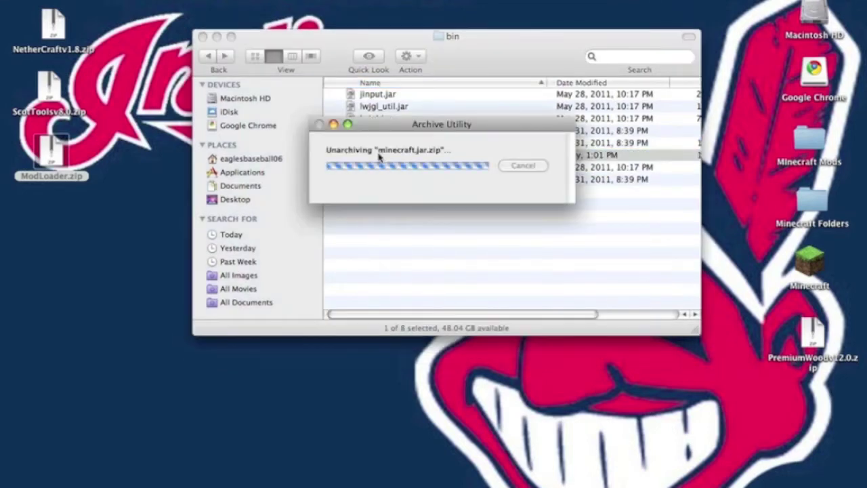
Move minecraft.jar and minecraft.jar.zip to the Trash.
{"action": "right_click", "coordinate": [380, 156]}
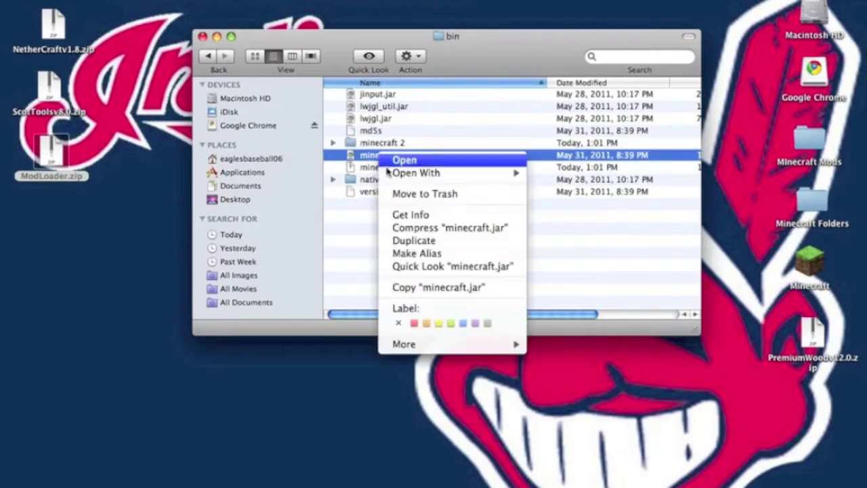
{"action": "key", "text": "Escape"}
{"action": "right_click", "coordinate": [396, 155]}
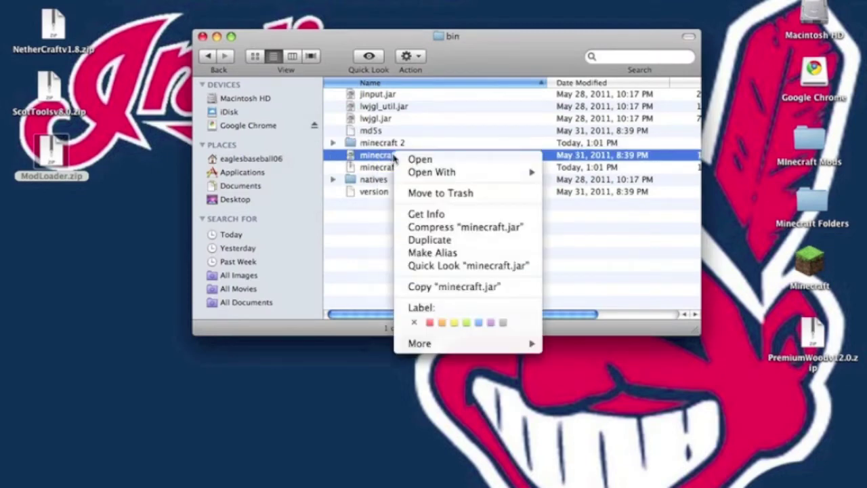
{"action": "left_click", "coordinate": [410, 192]}
{"action": "right_click", "coordinate": [392, 158]}
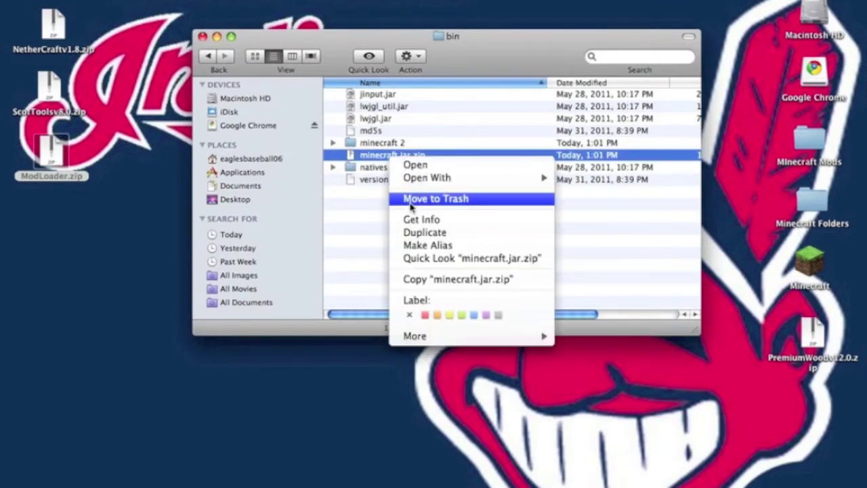
{"action": "left_click", "coordinate": [409, 200]}
Open the extracted minecraft 2 folder of 688 class files.
{"action": "left_click", "coordinate": [393, 143]}
{"action": "double_click", "coordinate": [393, 143]}
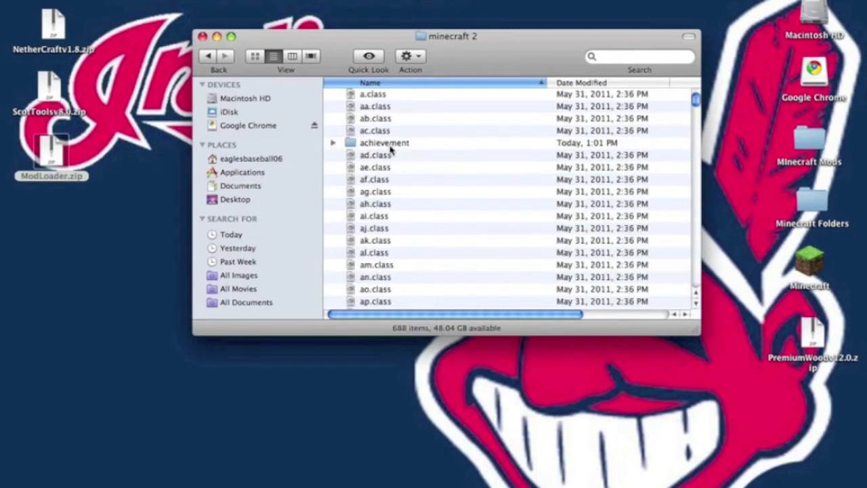
{"action": "left_click", "coordinate": [212, 60]}
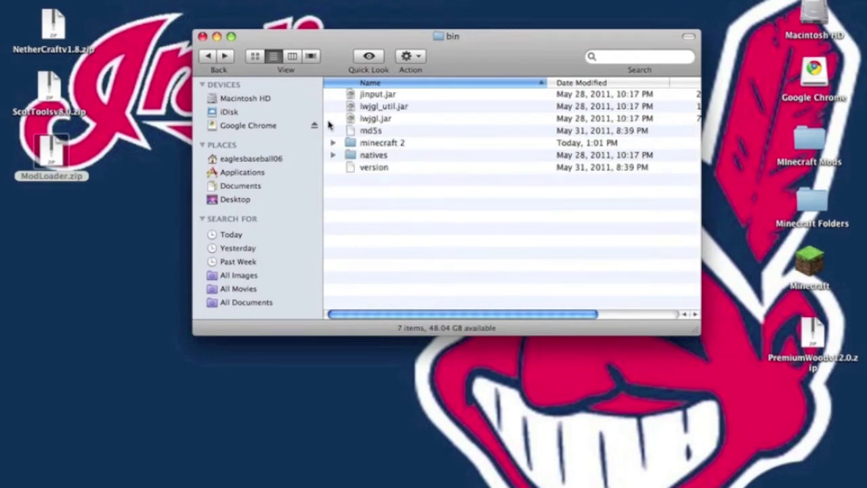
{"action": "double_click", "coordinate": [393, 143]}
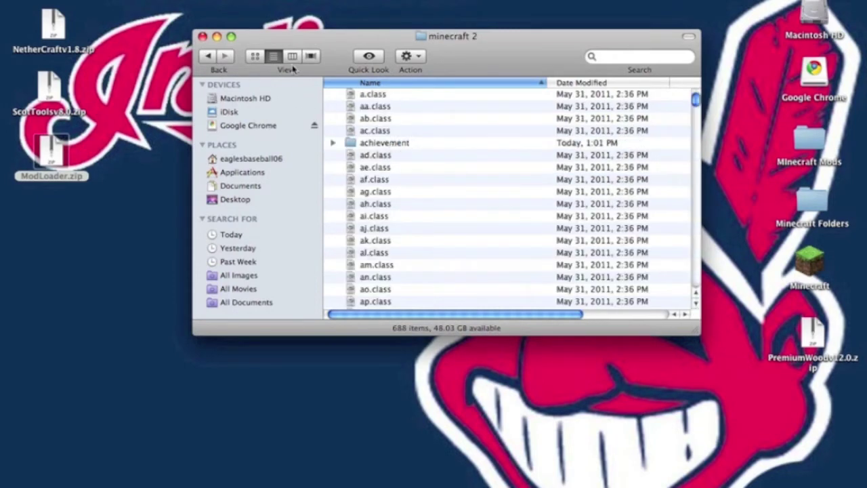
Rename the minecraft 2 folder to minecraft.jar, accepting the .jar extension.
{"action": "left_click", "coordinate": [209, 59]}
{"action": "left_click", "coordinate": [403, 143]}
{"action": "type", "text": "minecraft.jar"}
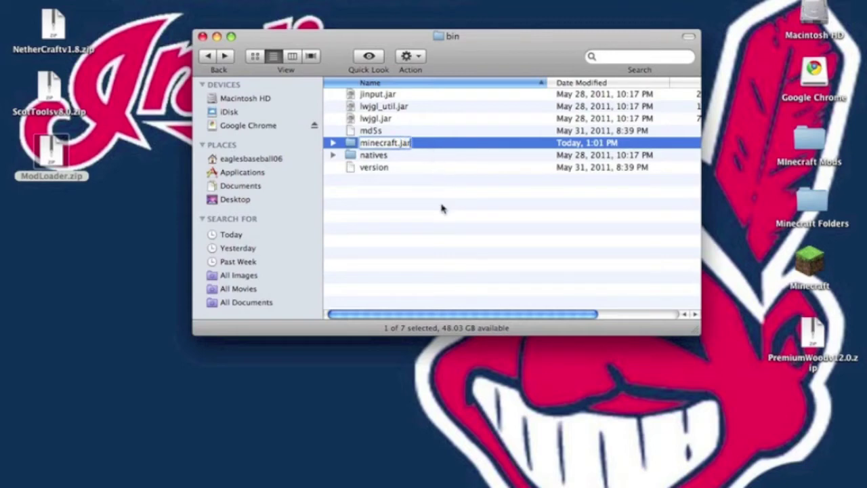
{"action": "key", "text": "Return"}
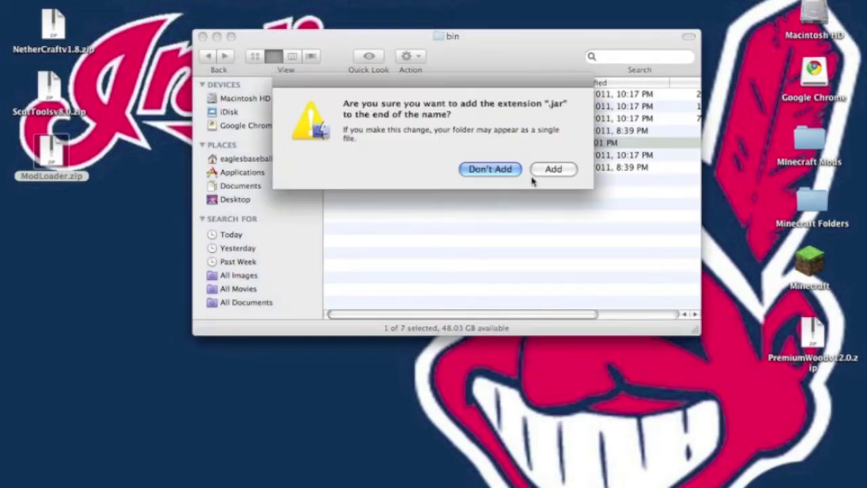
{"action": "left_click", "coordinate": [553, 169]}
Open minecraft.jar and its META-INF folder.
{"action": "double_click", "coordinate": [396, 142]}
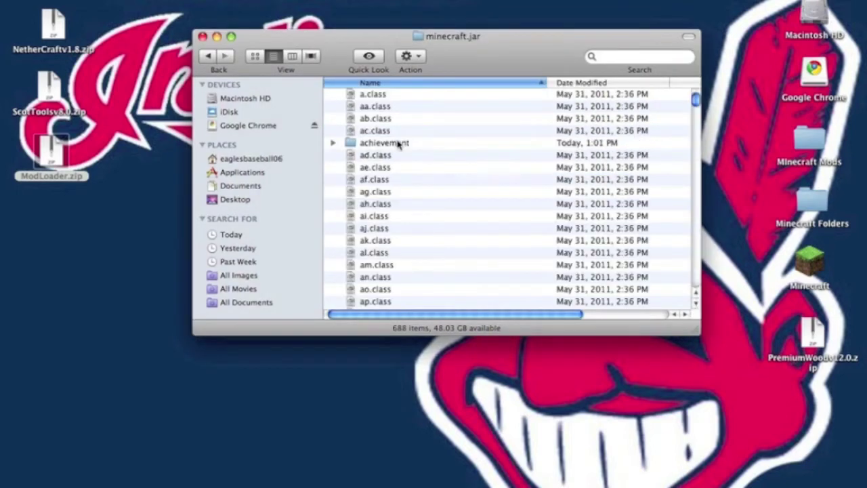
{"action": "scroll", "coordinate": [391, 140], "scroll_direction": "down", "scroll_amount": 20}
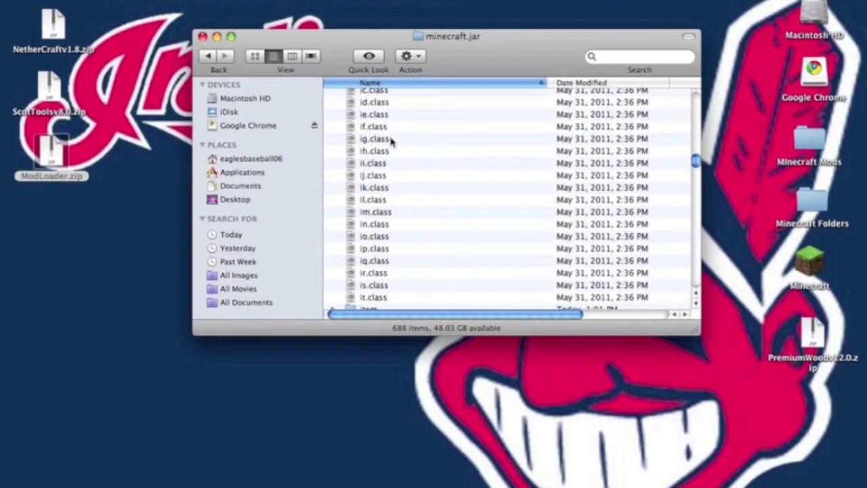
{"action": "scroll", "coordinate": [391, 140], "scroll_direction": "down", "scroll_amount": 20}
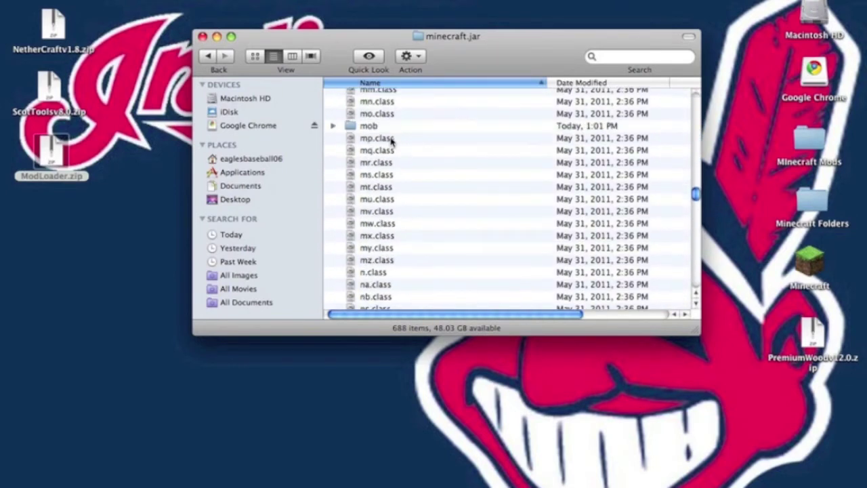
{"action": "scroll", "coordinate": [391, 141], "scroll_direction": "up", "scroll_amount": 5}
{"action": "double_click", "coordinate": [393, 128]}
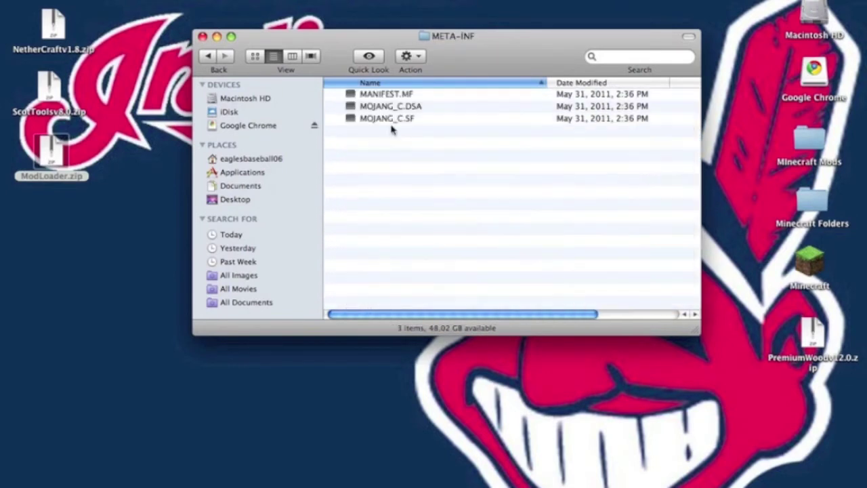
Trash MOJANG_C.SF and MOJANG_C.DSA, keeping MANIFEST.MF, and return to minecraft.jar.
{"action": "right_click", "coordinate": [391, 109]}
{"action": "right_click", "coordinate": [371, 118]}
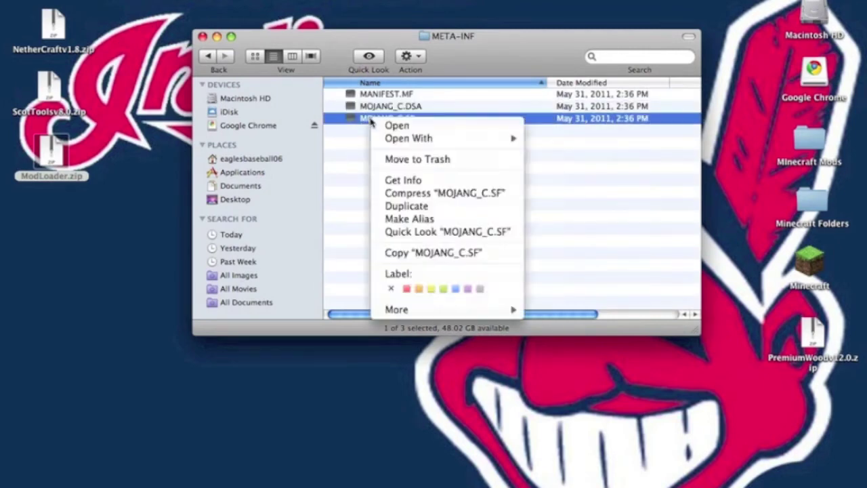
{"action": "left_click", "coordinate": [395, 159]}
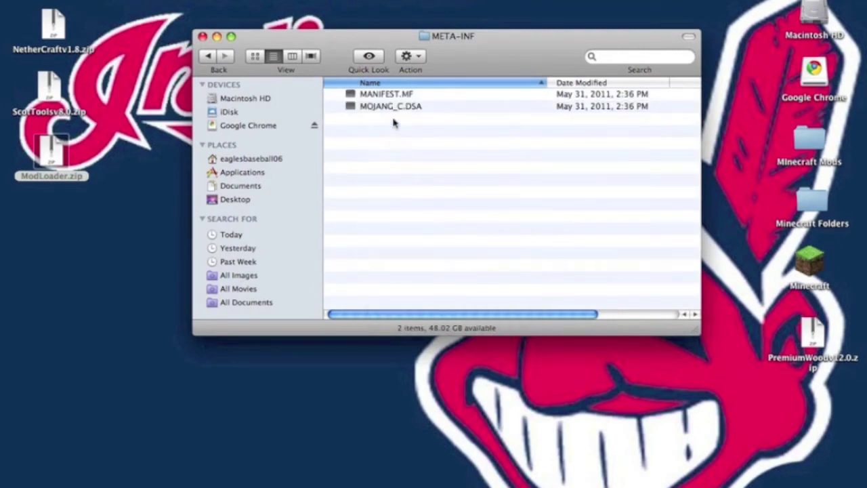
{"action": "right_click", "coordinate": [393, 109]}
{"action": "left_click", "coordinate": [409, 149]}
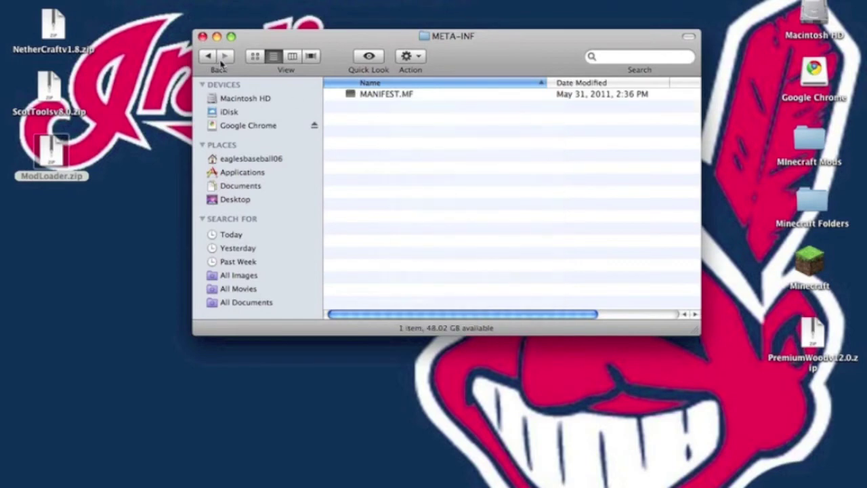
{"action": "left_click", "coordinate": [210, 60]}
Unzip ModLoader.zip and copy its 16 class files into minecraft.jar, replacing existing copies.
{"action": "double_click", "coordinate": [60, 146]}
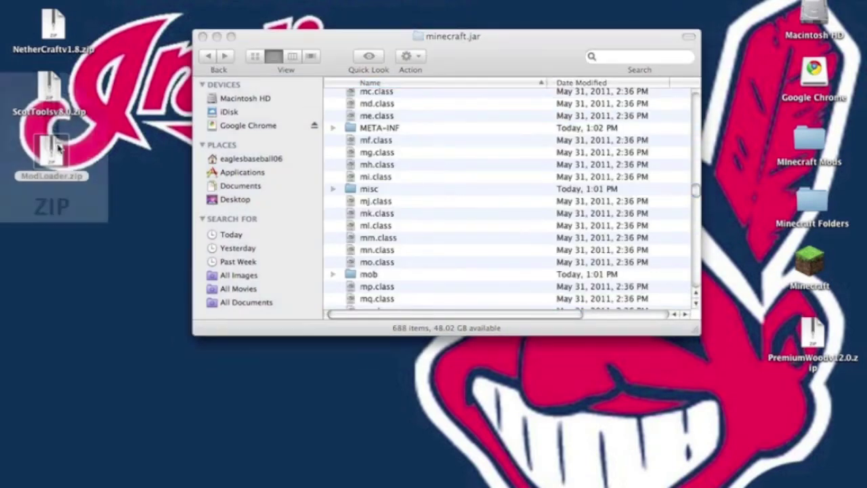
{"action": "left_click_drag", "start_coordinate": [70, 159], "coordinate": [114, 156]}
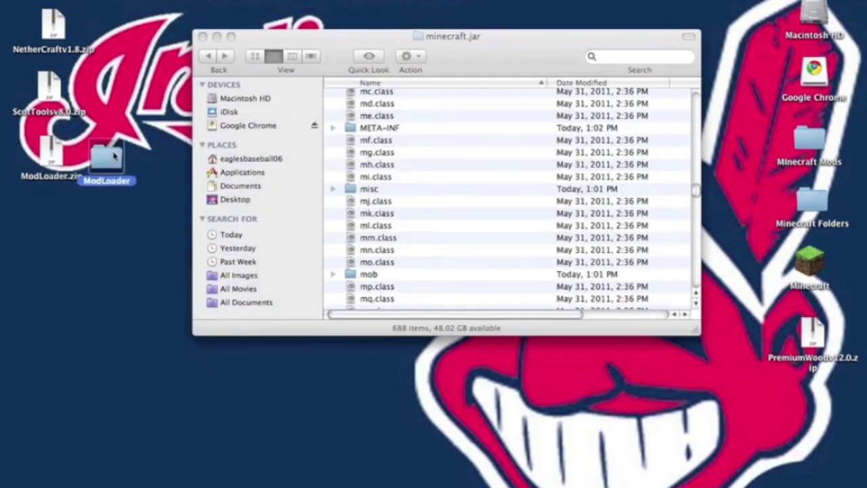
{"action": "double_click", "coordinate": [114, 155]}
{"action": "left_click", "coordinate": [169, 72]}
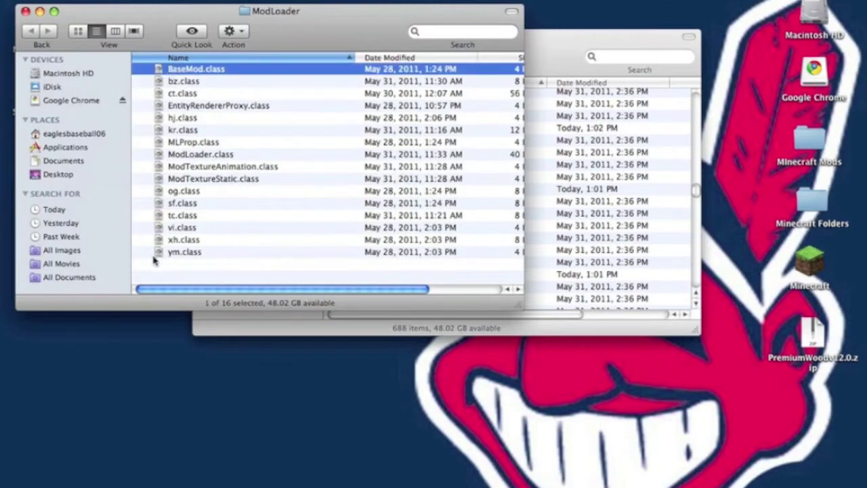
{"action": "left_click", "coordinate": [171, 253], "text": "shift"}
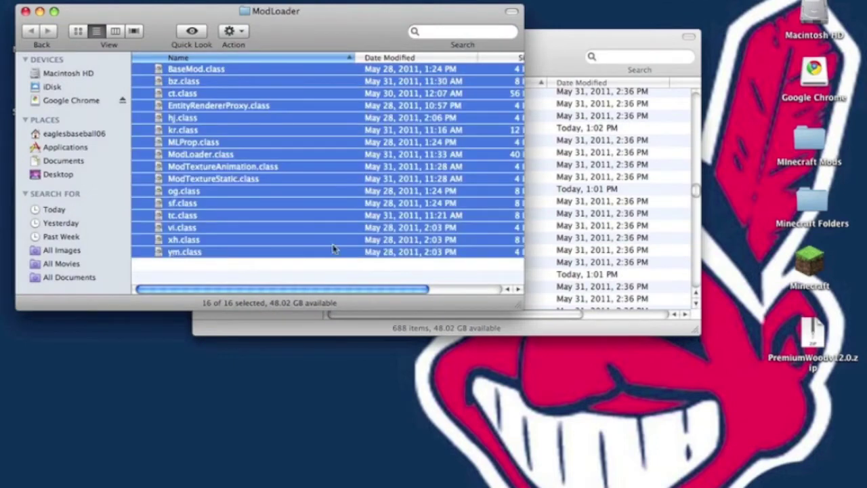
{"action": "left_click_drag", "start_coordinate": [333, 249], "coordinate": [554, 240]}
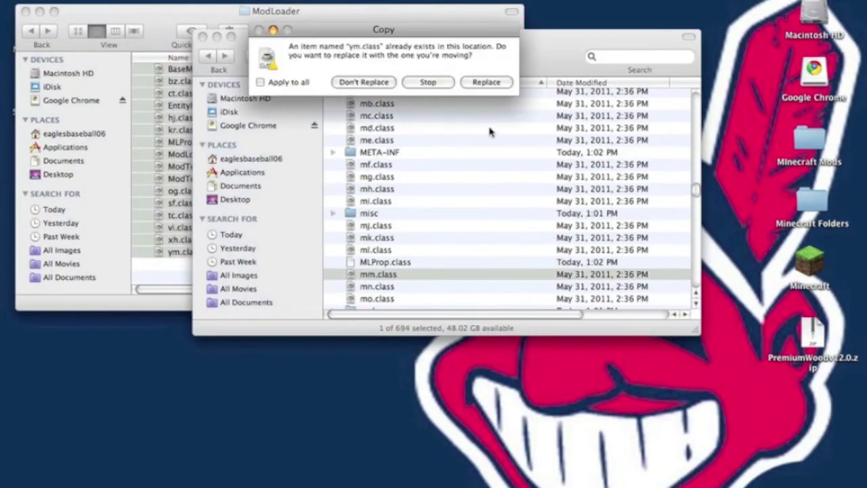
{"action": "left_click", "coordinate": [261, 82]}
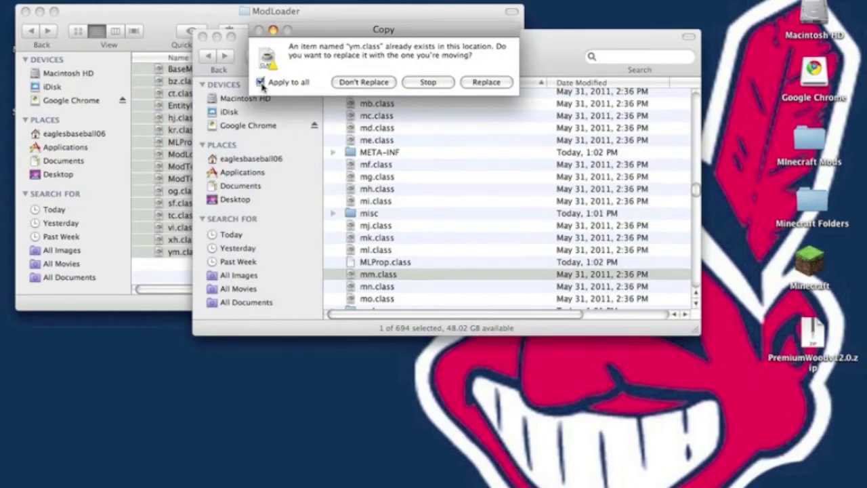
{"action": "left_click", "coordinate": [478, 83]}
{"action": "left_click", "coordinate": [25, 12]}
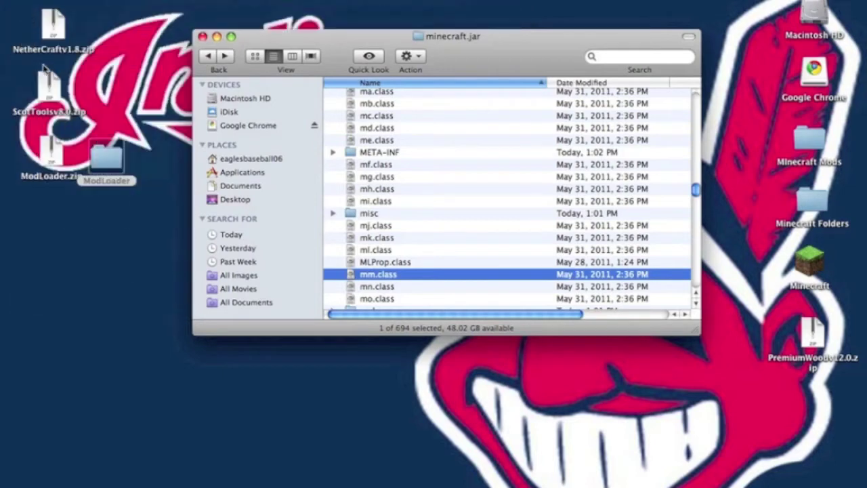
Unzip ScotToolsv8.0.zip and select all 15 class files in add-to-minecraft-jar.
{"action": "double_click", "coordinate": [49, 81]}
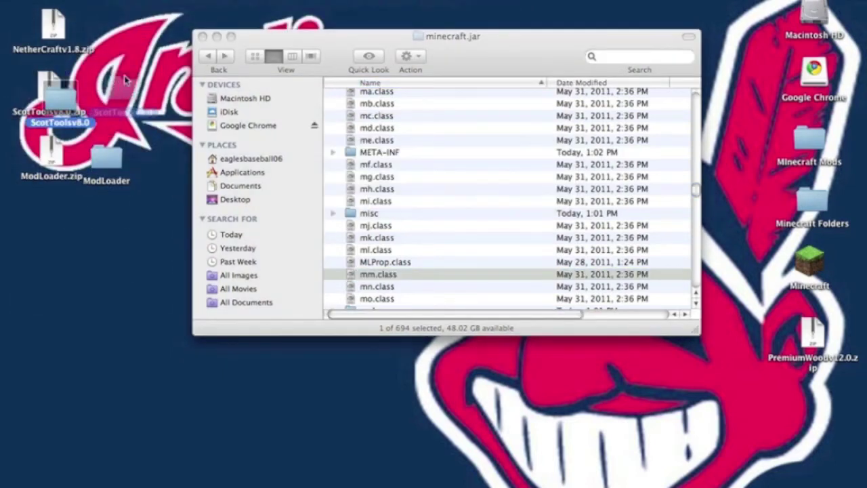
{"action": "double_click", "coordinate": [133, 87]}
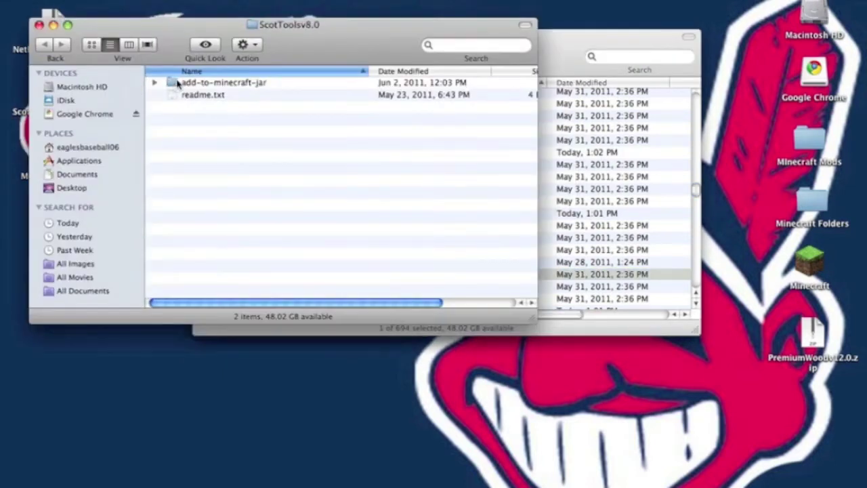
{"action": "double_click", "coordinate": [178, 82]}
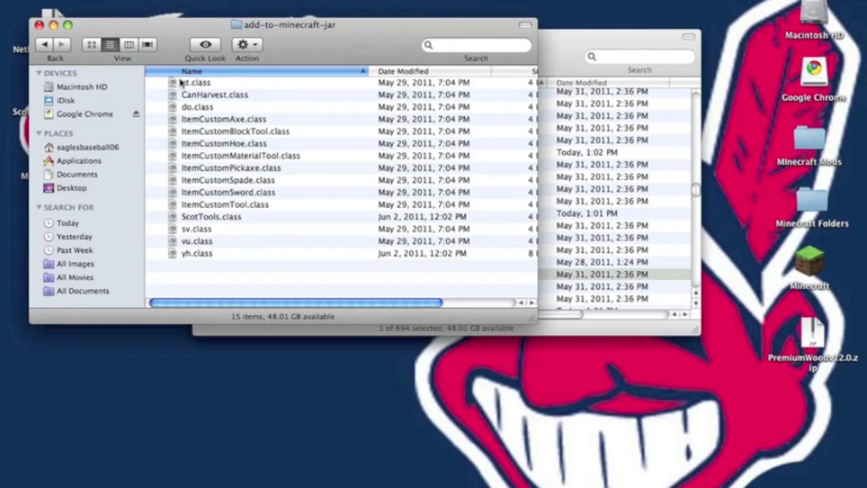
{"action": "left_click", "coordinate": [180, 82]}
{"action": "left_click", "coordinate": [191, 254], "text": "shift"}
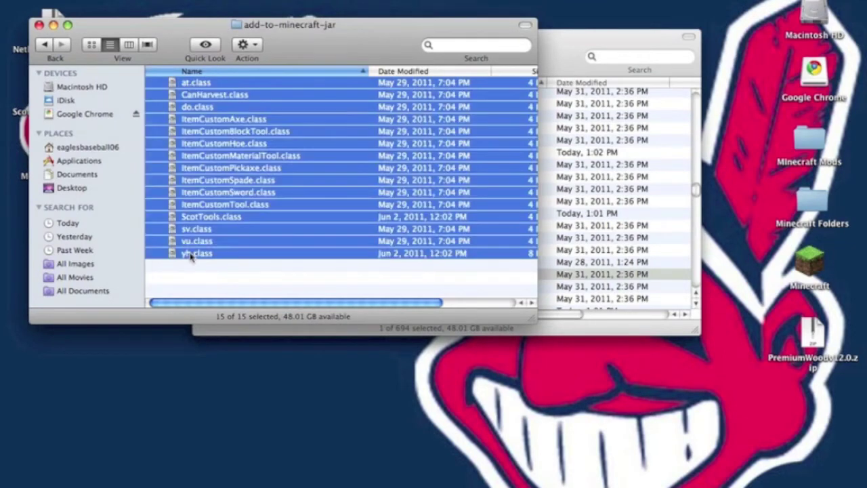
Copy the ScotTools files into minecraft.jar, replacing duplicates, then unarchive NetherCraftv1.8.zip.
{"action": "left_click", "coordinate": [609, 277]}
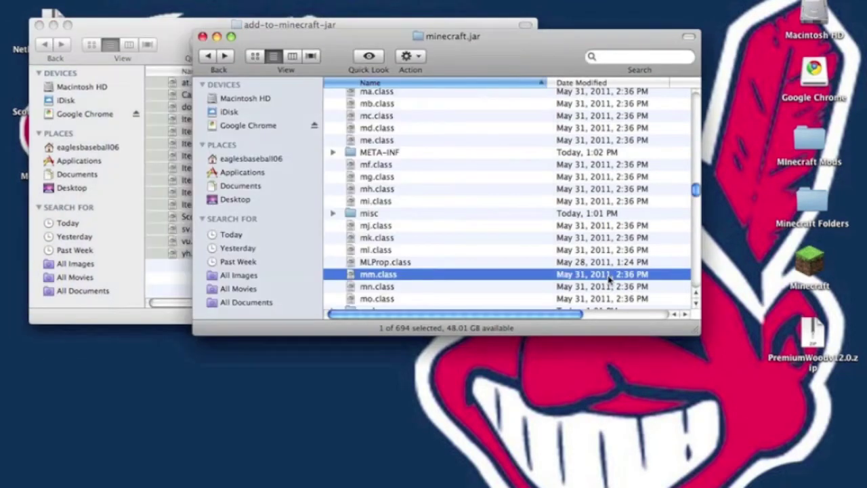
{"action": "left_click_drag", "start_coordinate": [571, 269], "coordinate": [560, 268]}
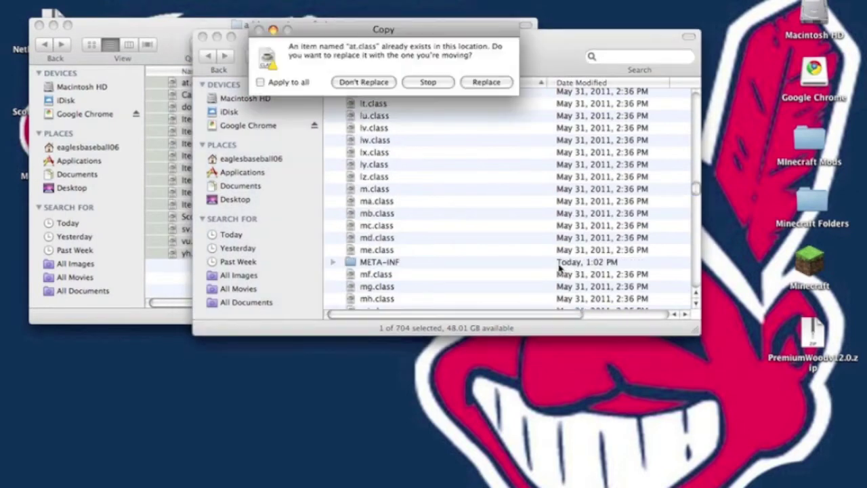
{"action": "left_click", "coordinate": [260, 82]}
{"action": "left_click", "coordinate": [485, 82]}
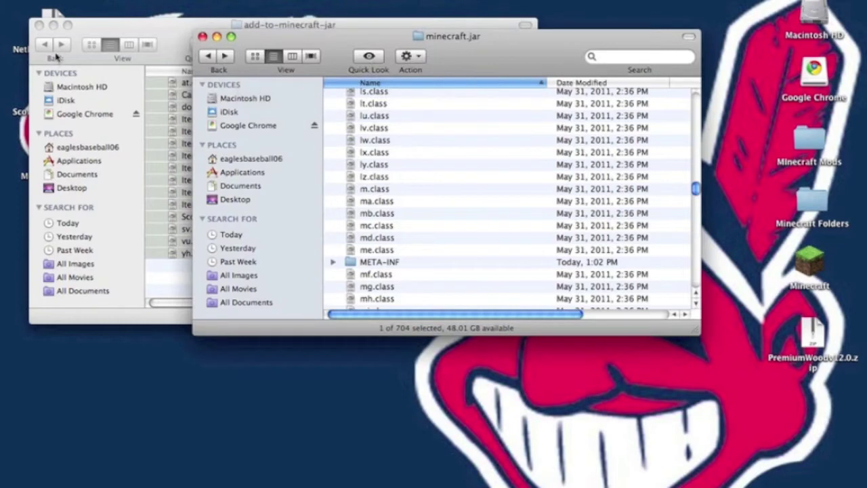
{"action": "left_click", "coordinate": [38, 25]}
{"action": "double_click", "coordinate": [51, 25]}
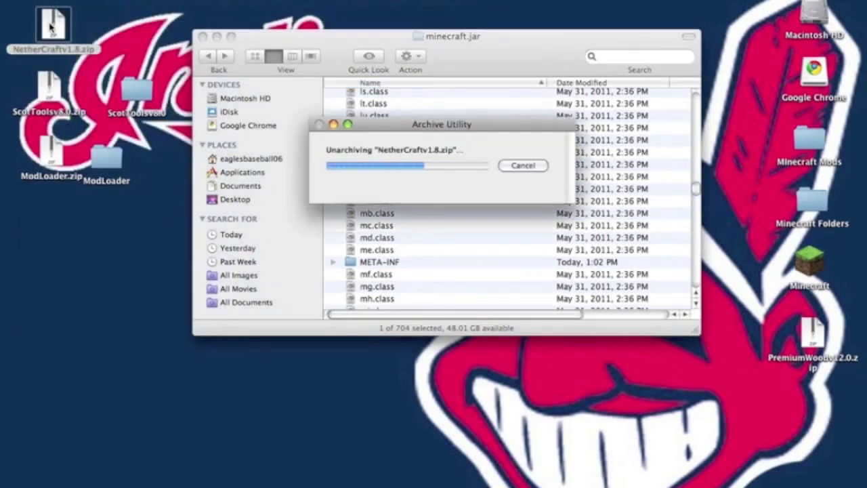
Copy all 96 NetherCraft Add-to-minecraft-jar class files into minecraft.jar, replacing duplicates.
{"action": "left_click_drag", "start_coordinate": [51, 26], "coordinate": [116, 37]}
{"action": "double_click", "coordinate": [129, 44]}
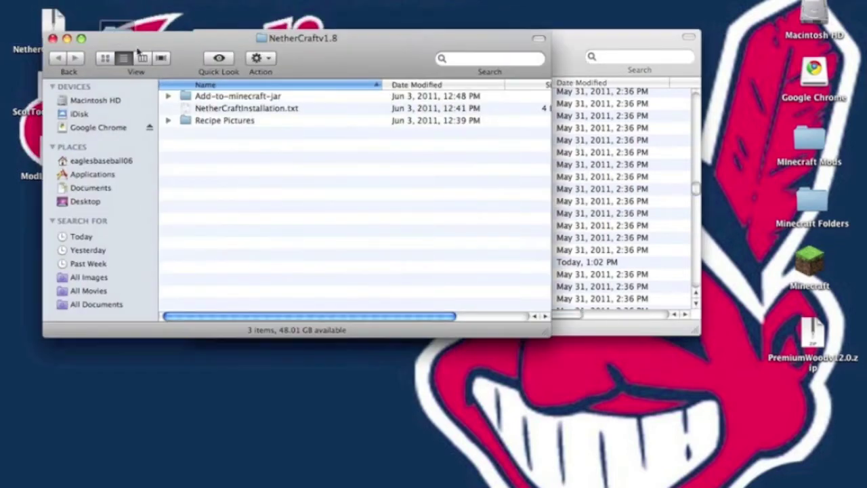
{"action": "double_click", "coordinate": [199, 97]}
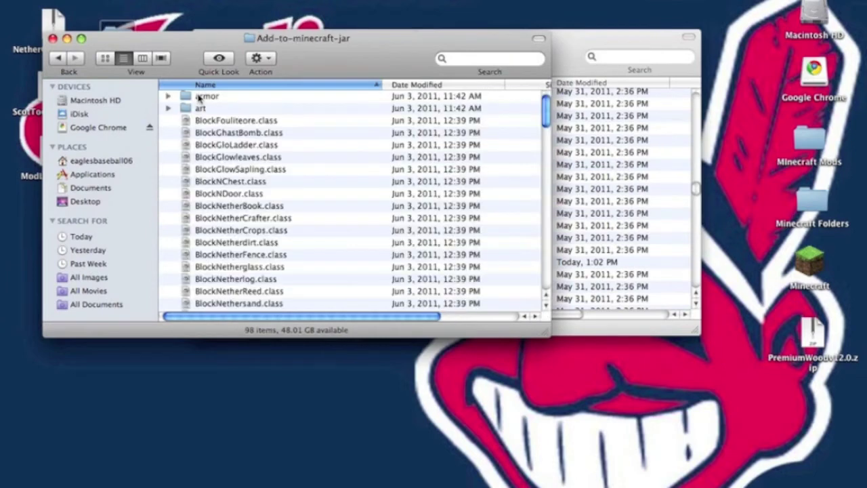
{"action": "left_click", "coordinate": [205, 120]}
{"action": "scroll", "coordinate": [205, 122], "scroll_direction": "down", "scroll_amount": 15}
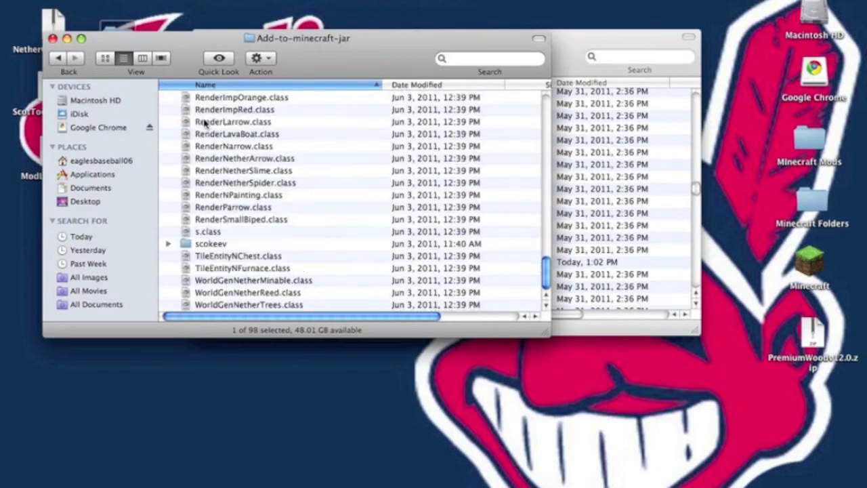
{"action": "left_click", "coordinate": [232, 306], "text": "shift"}
{"action": "scroll", "coordinate": [233, 305], "scroll_direction": "up", "scroll_amount": 15}
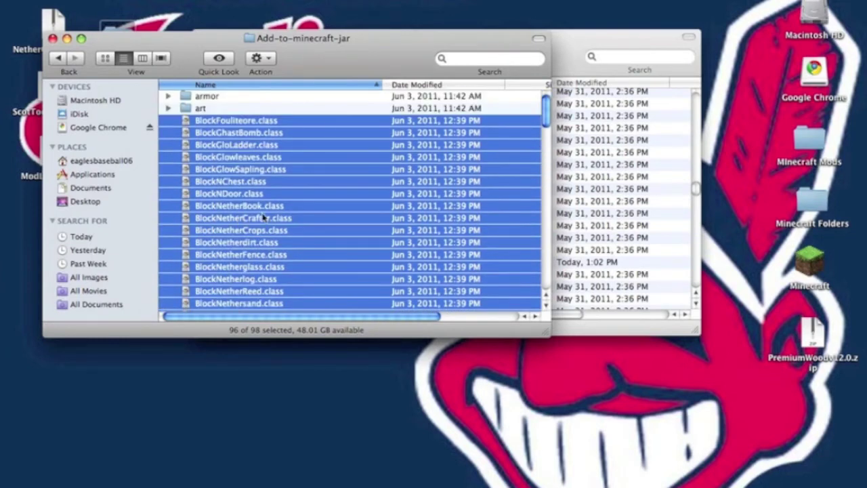
{"action": "left_click", "coordinate": [619, 201]}
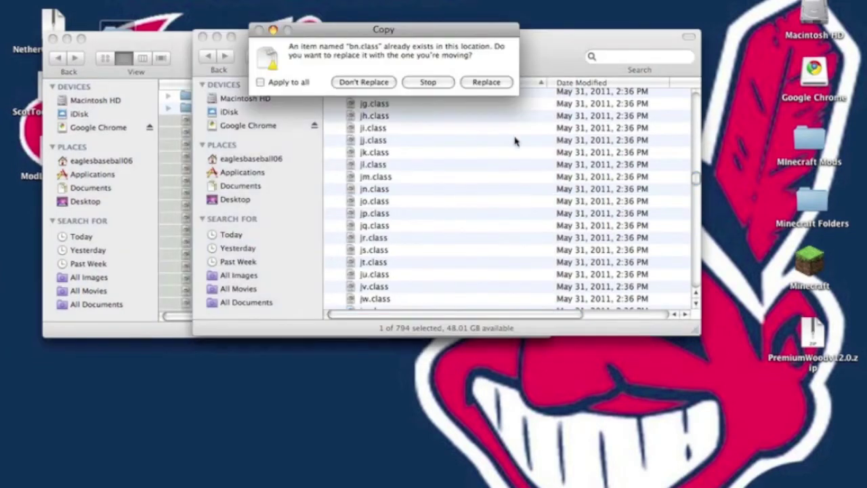
{"action": "left_click", "coordinate": [260, 82]}
{"action": "left_click", "coordinate": [469, 82]}
Open the armor folder inside minecraft.jar.
{"action": "scroll", "coordinate": [466, 143], "scroll_direction": "up", "scroll_amount": 10}
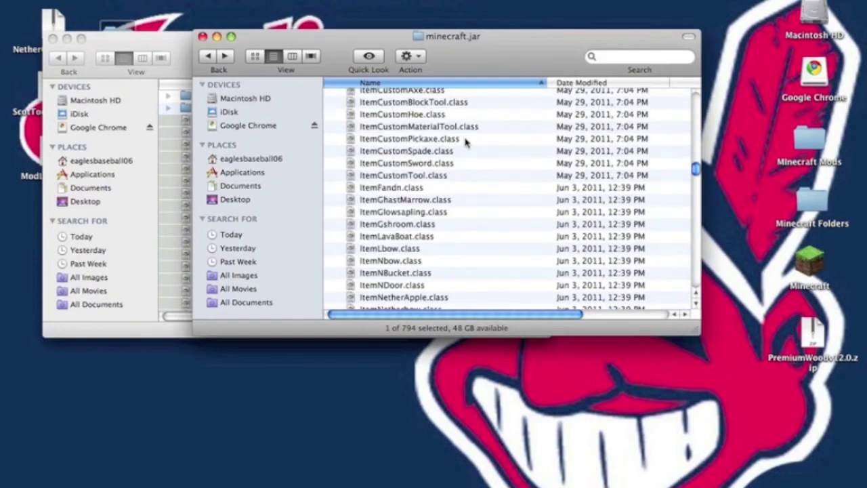
{"action": "scroll", "coordinate": [466, 142], "scroll_direction": "up", "scroll_amount": 10}
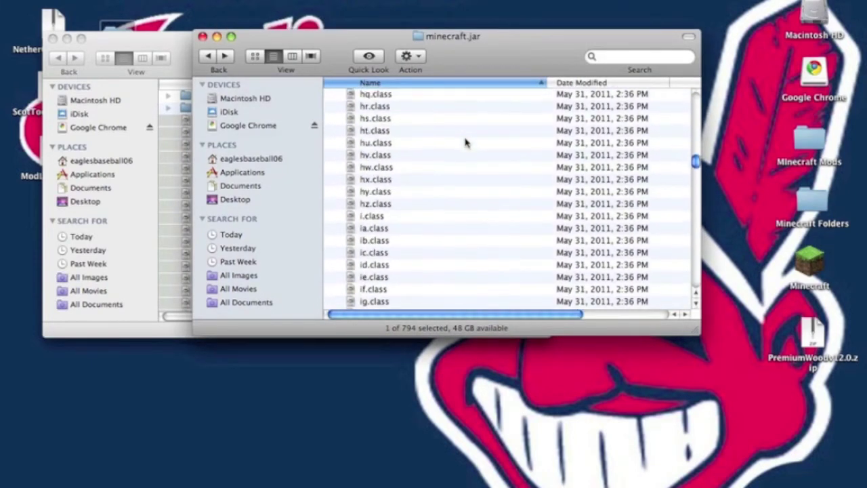
{"action": "scroll", "coordinate": [465, 143], "scroll_direction": "right", "scroll_amount": 5}
{"action": "scroll", "coordinate": [465, 142], "scroll_direction": "left", "scroll_amount": 5}
{"action": "scroll", "coordinate": [465, 143], "scroll_direction": "up", "scroll_amount": 15}
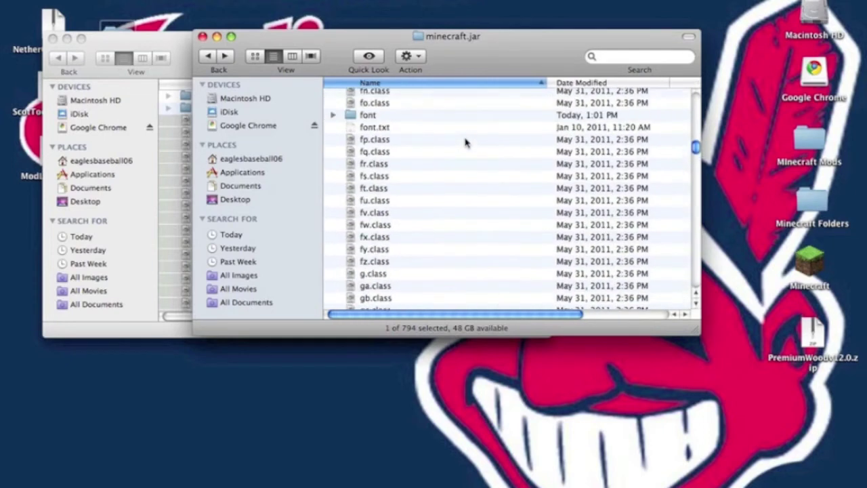
{"action": "scroll", "coordinate": [465, 142], "scroll_direction": "up", "scroll_amount": 15}
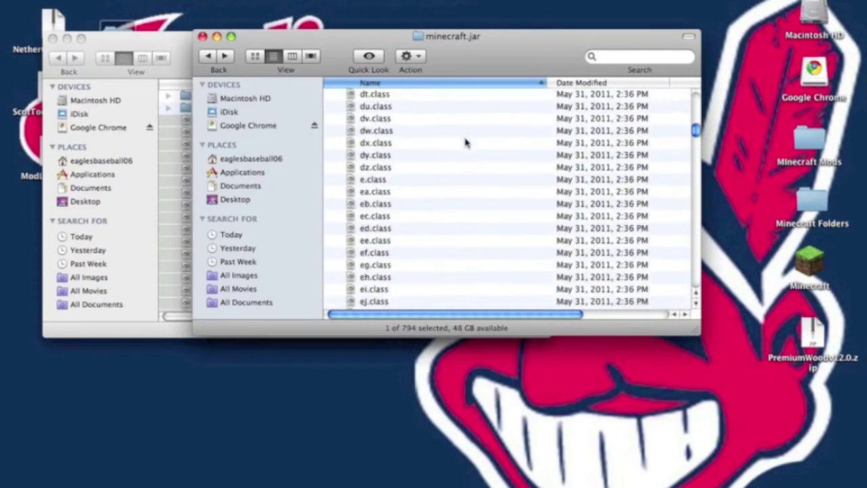
{"action": "scroll", "coordinate": [465, 142], "scroll_direction": "up", "scroll_amount": 15}
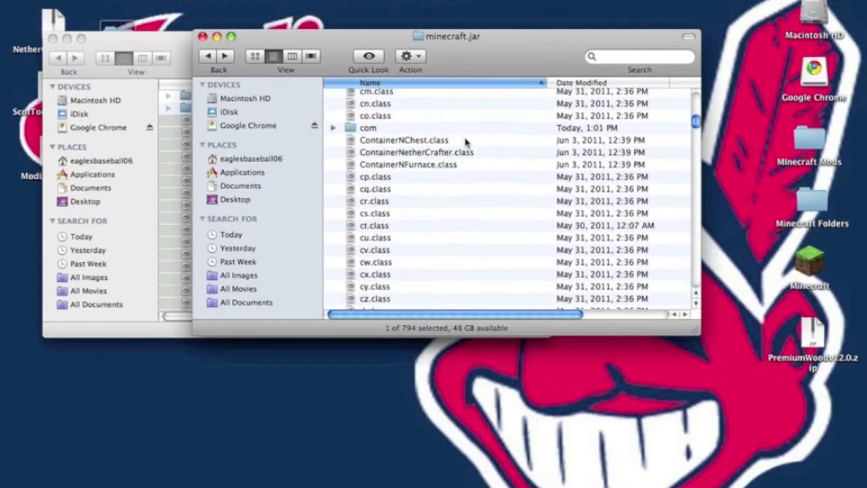
{"action": "scroll", "coordinate": [466, 143], "scroll_direction": "up", "scroll_amount": 10}
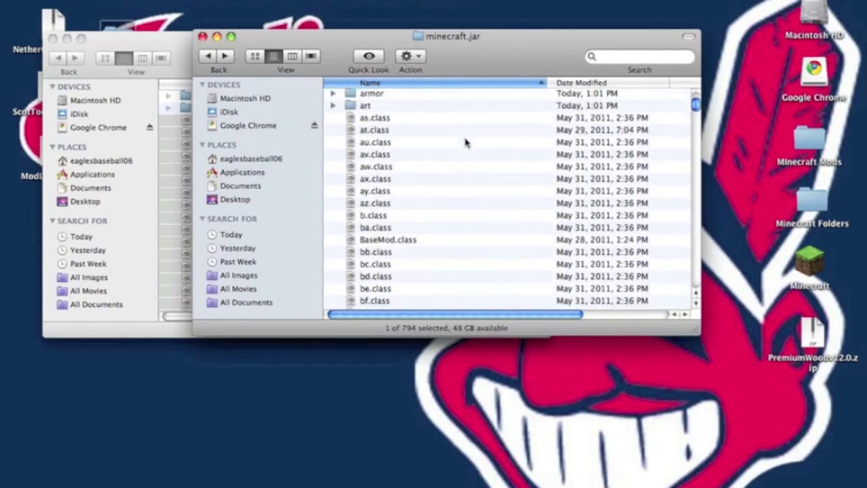
{"action": "scroll", "coordinate": [461, 144], "scroll_direction": "down", "scroll_amount": 5}
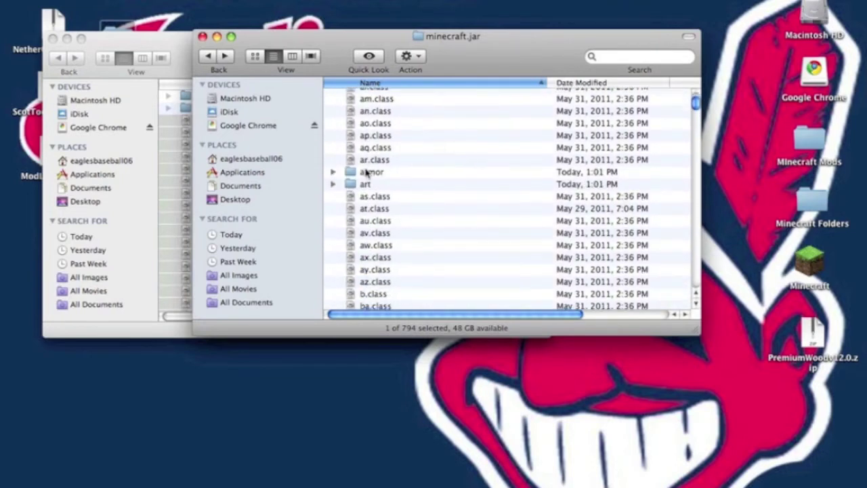
{"action": "double_click", "coordinate": [370, 171]}
Paste the mod's six imp, neridium and w armor PNGs into minecraft.jar's armor folder.
{"action": "left_click", "coordinate": [137, 41]}
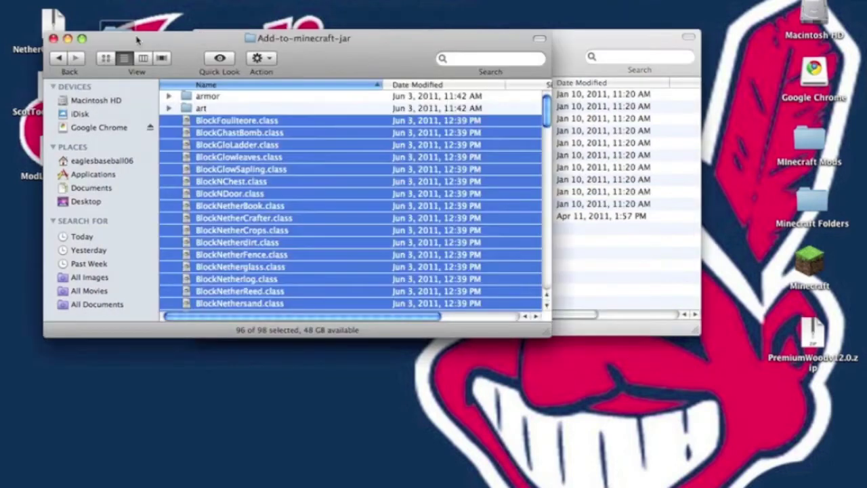
{"action": "double_click", "coordinate": [201, 98]}
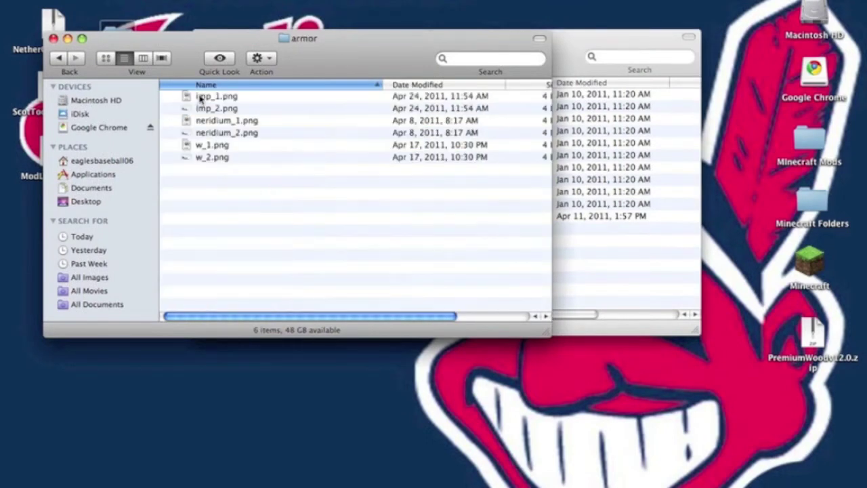
{"action": "left_click", "coordinate": [200, 97]}
{"action": "left_click", "coordinate": [203, 156], "text": "shift"}
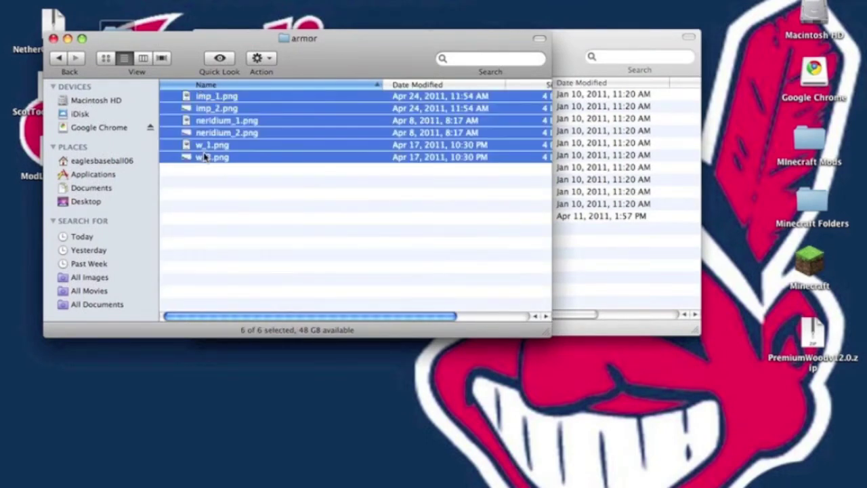
{"action": "left_click", "coordinate": [663, 250]}
{"action": "key", "text": "super+v"}
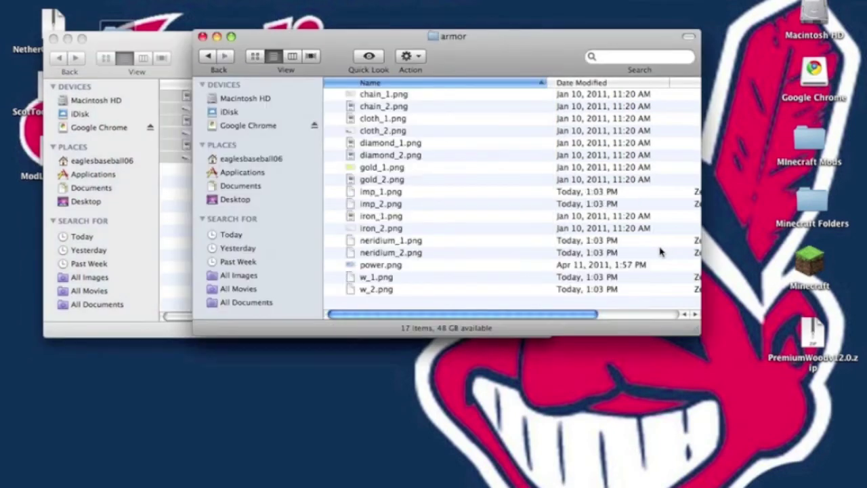
Paste ne.png from the mod's art folder into minecraft.jar's art folder.
{"action": "left_click", "coordinate": [209, 56]}
{"action": "double_click", "coordinate": [381, 184]}
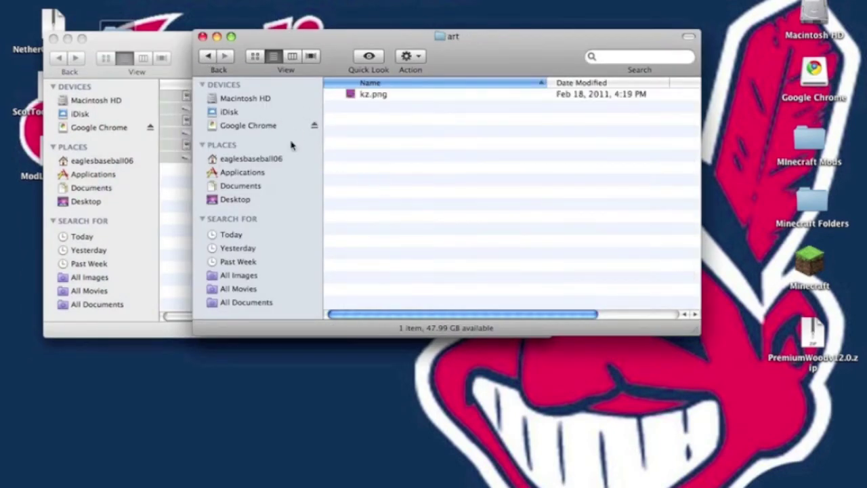
{"action": "left_click", "coordinate": [119, 38]}
{"action": "left_click", "coordinate": [59, 58]}
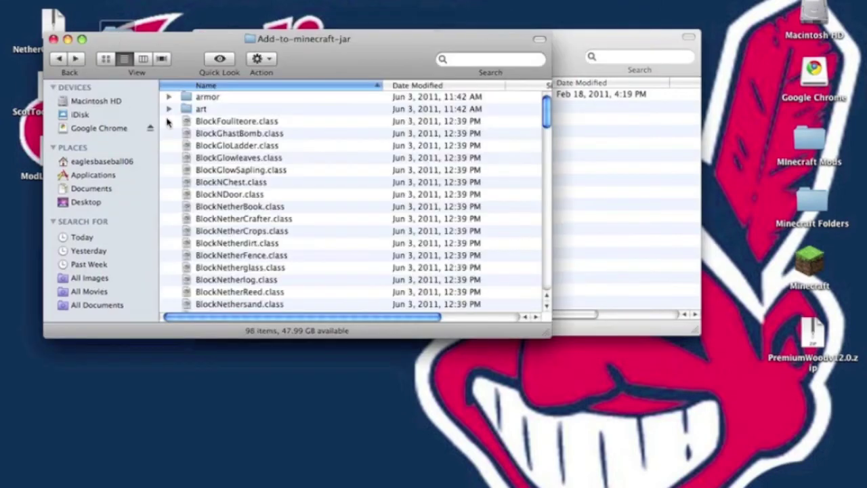
{"action": "double_click", "coordinate": [204, 112]}
{"action": "left_click", "coordinate": [206, 100]}
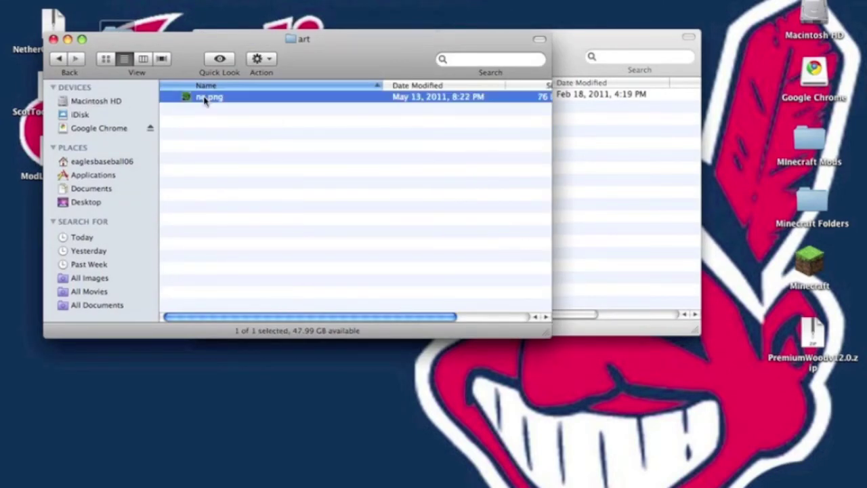
{"action": "left_click", "coordinate": [625, 198]}
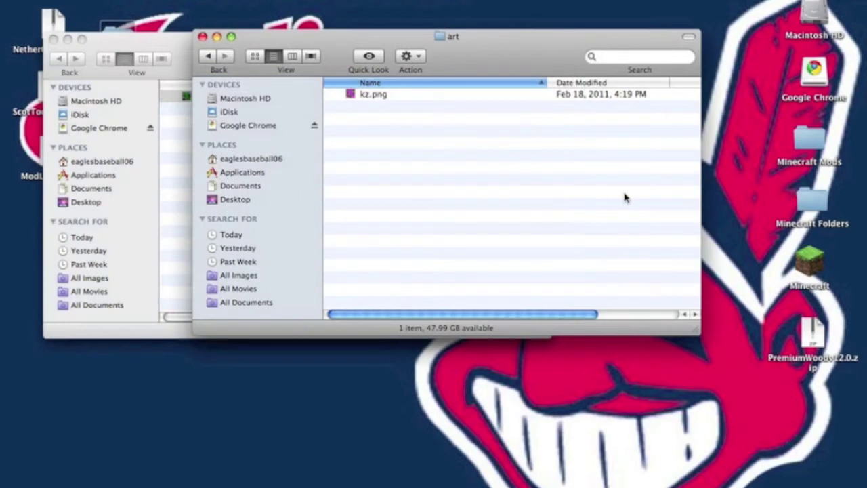
{"action": "key", "text": "super+v"}
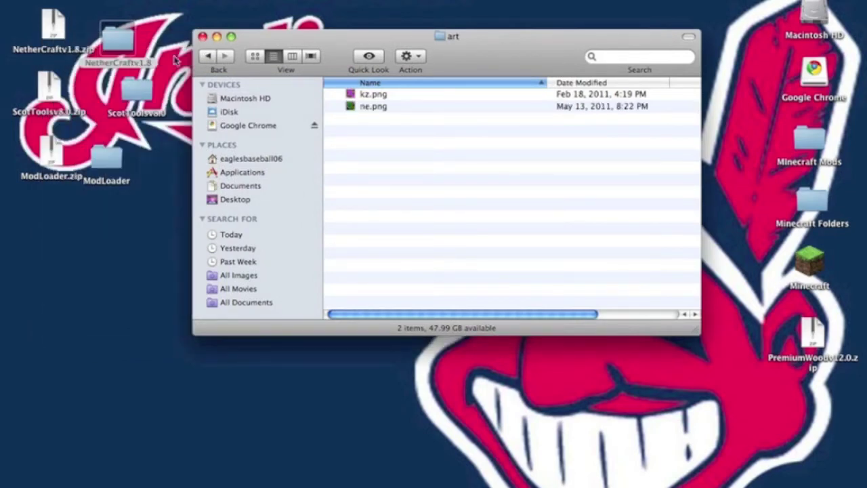
{"action": "left_click", "coordinate": [202, 37]}
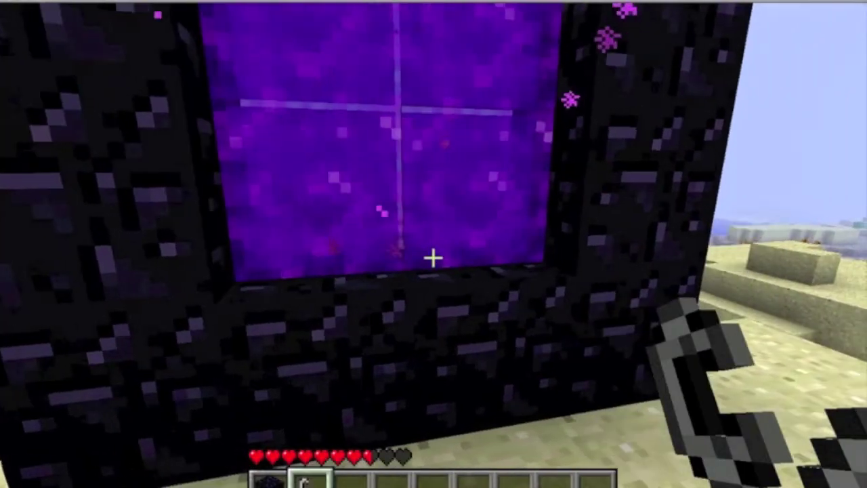
{"action": "key", "text": "w"}
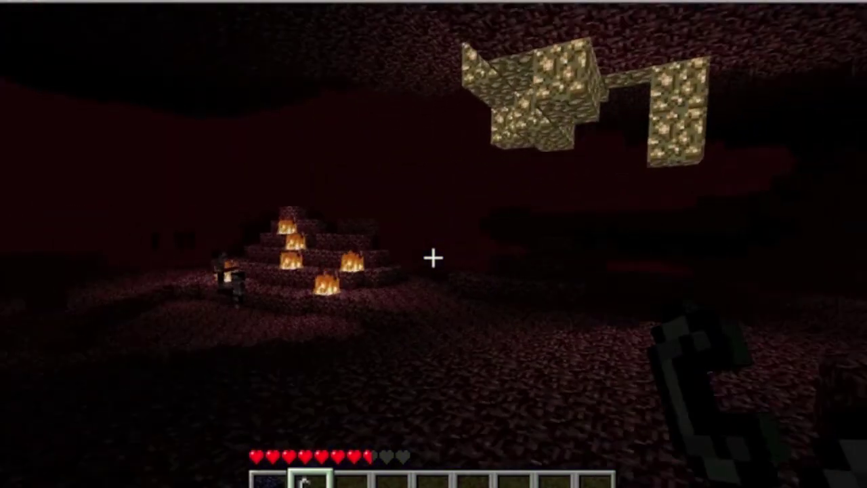
Walk through the nether portal and head toward the burning netherrack mound.
{"action": "key", "text": "w"}
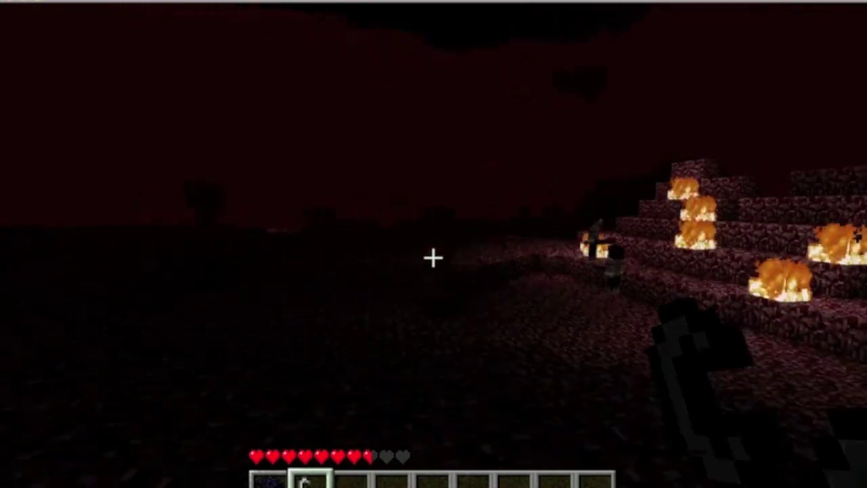
Walk past the burning netherrack mound and zombie pigmen toward the glowstone and lavafall.
{"action": "key", "text": "w"}
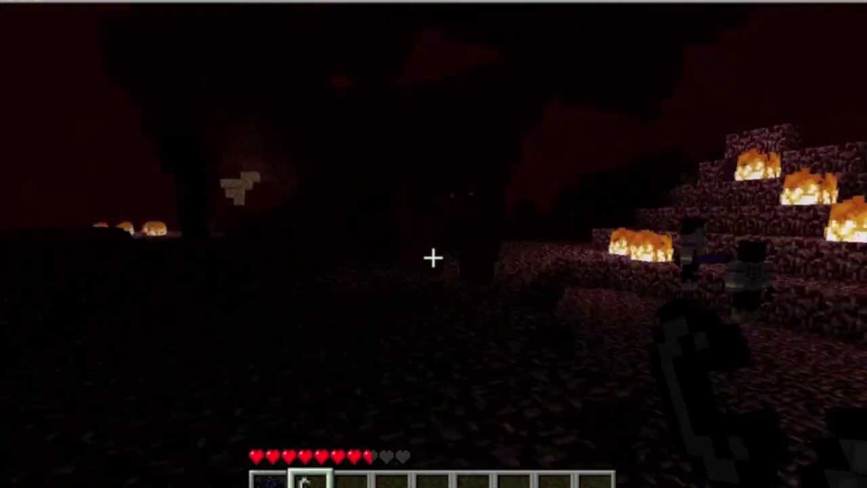
{"action": "key", "text": "w"}
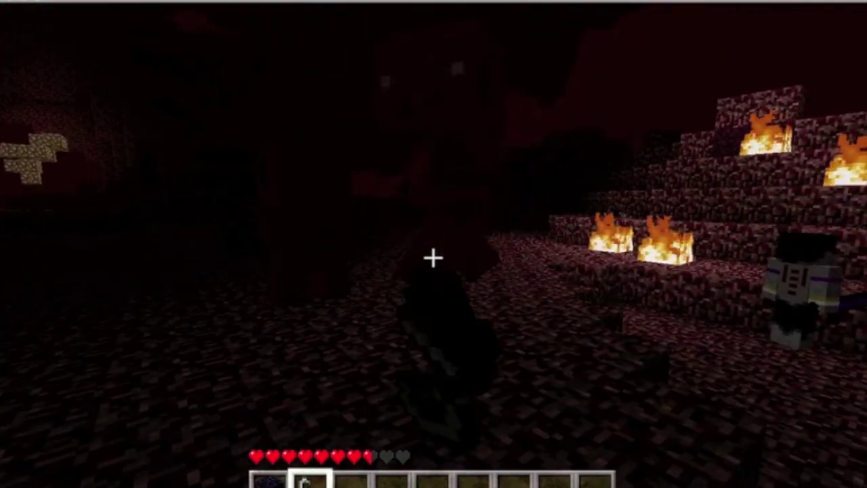
{"action": "key", "text": "w"}
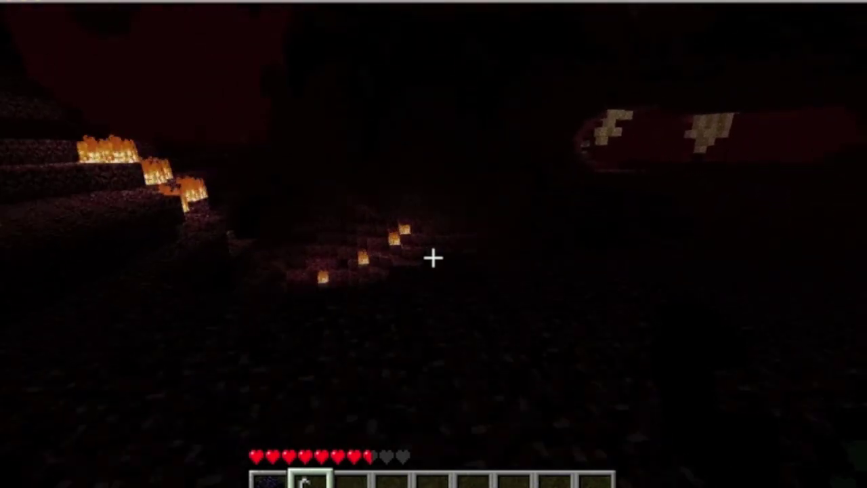
{"action": "key", "text": "w"}
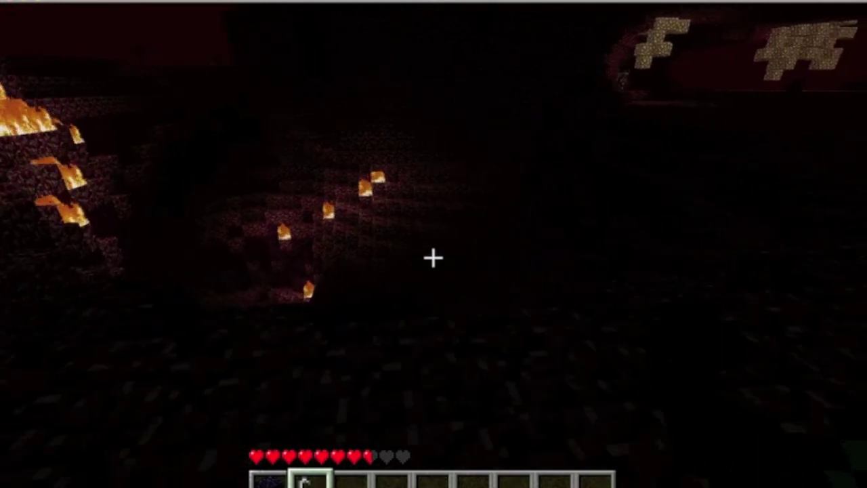
{"action": "key", "text": "w"}
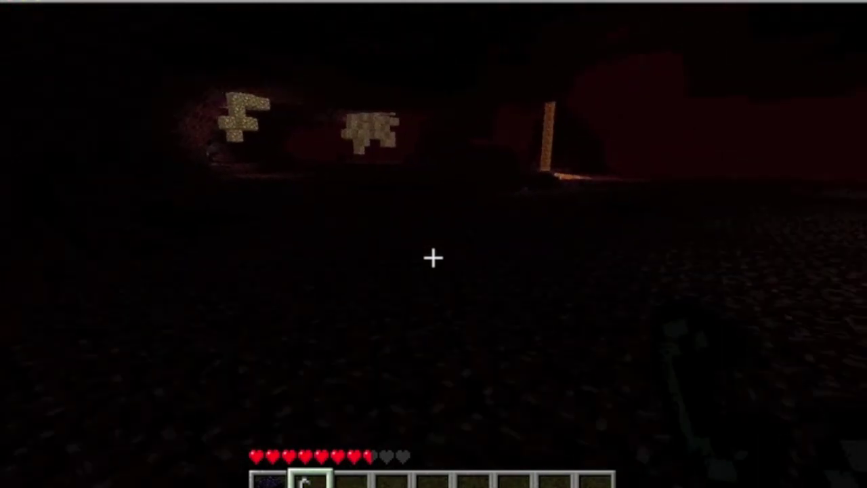